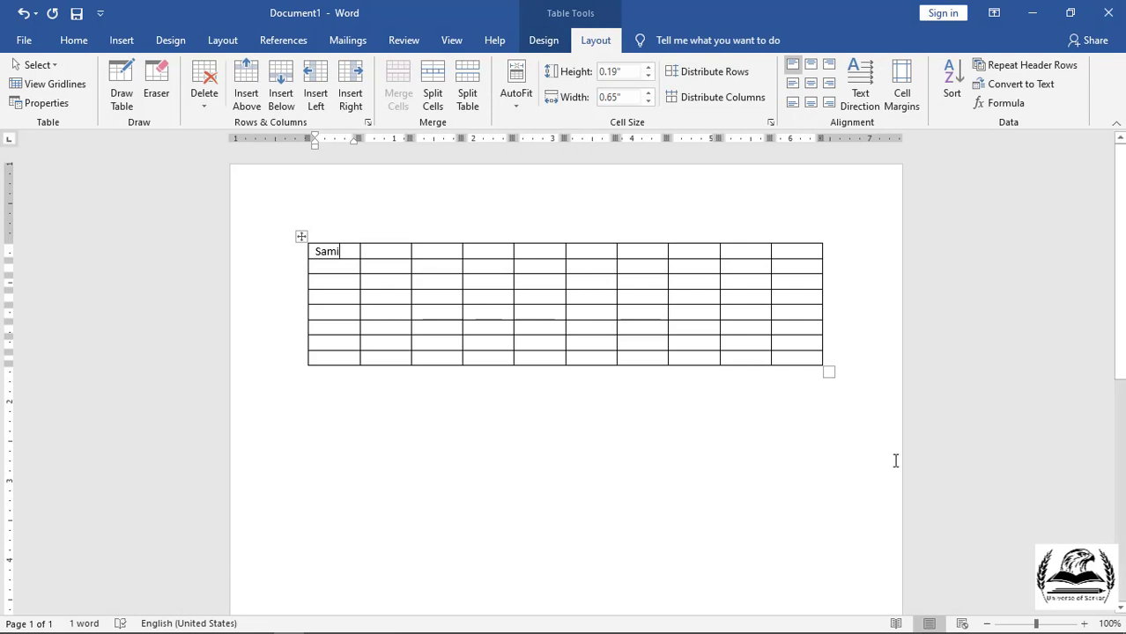
{"action": "left_click", "coordinate": [58, 104]}
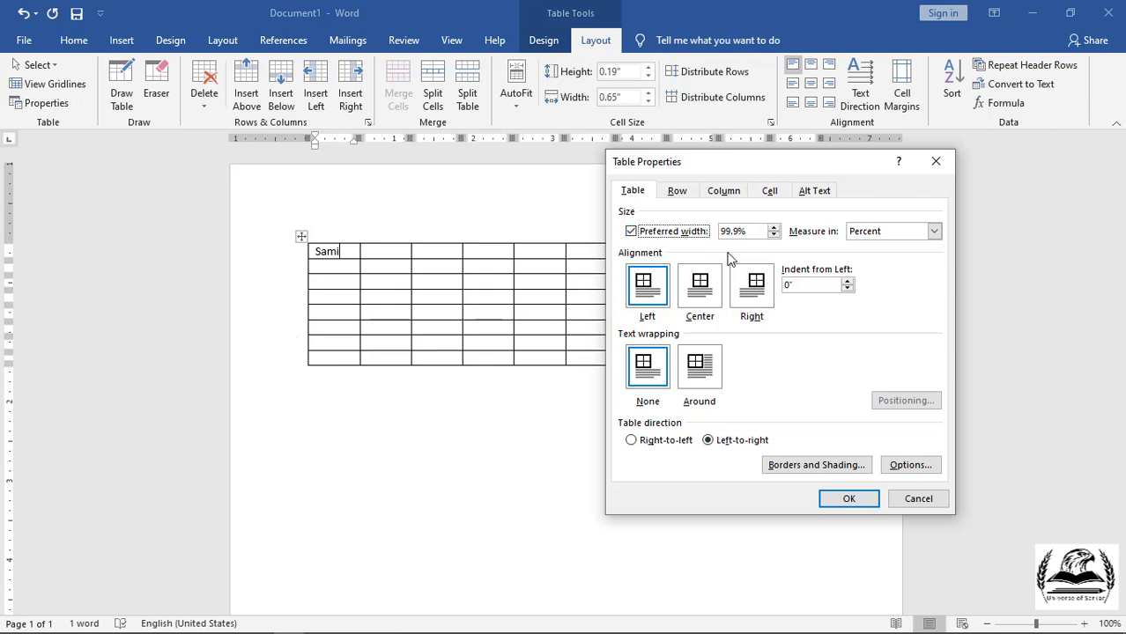
{"action": "left_click", "coordinate": [933, 236]}
{"action": "left_click", "coordinate": [863, 244]}
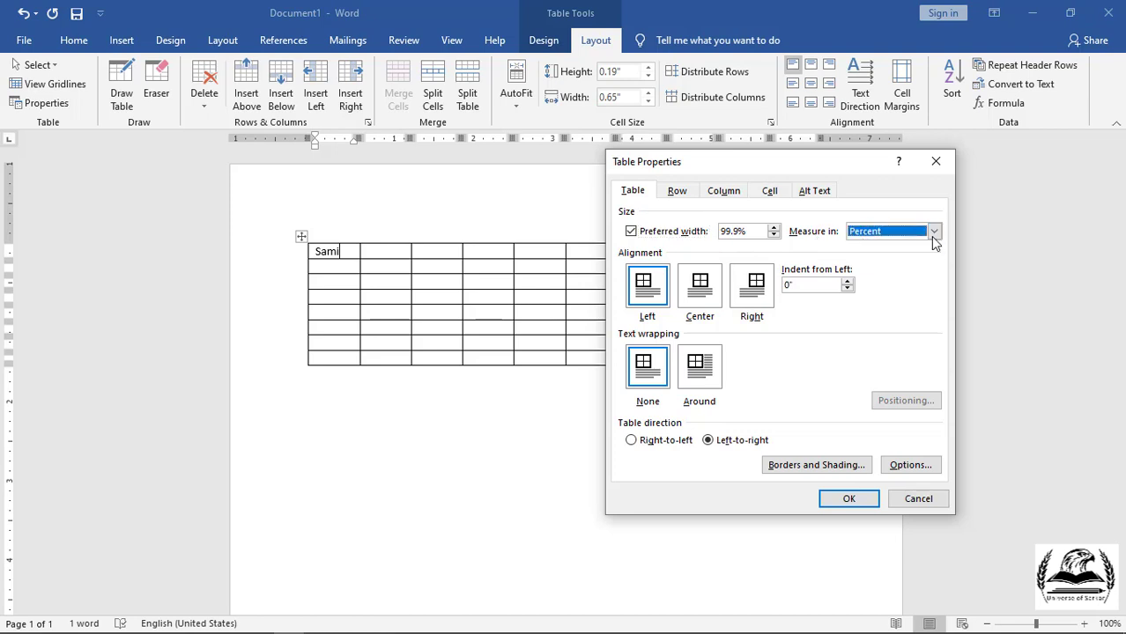
{"action": "left_click", "coordinate": [775, 236]}
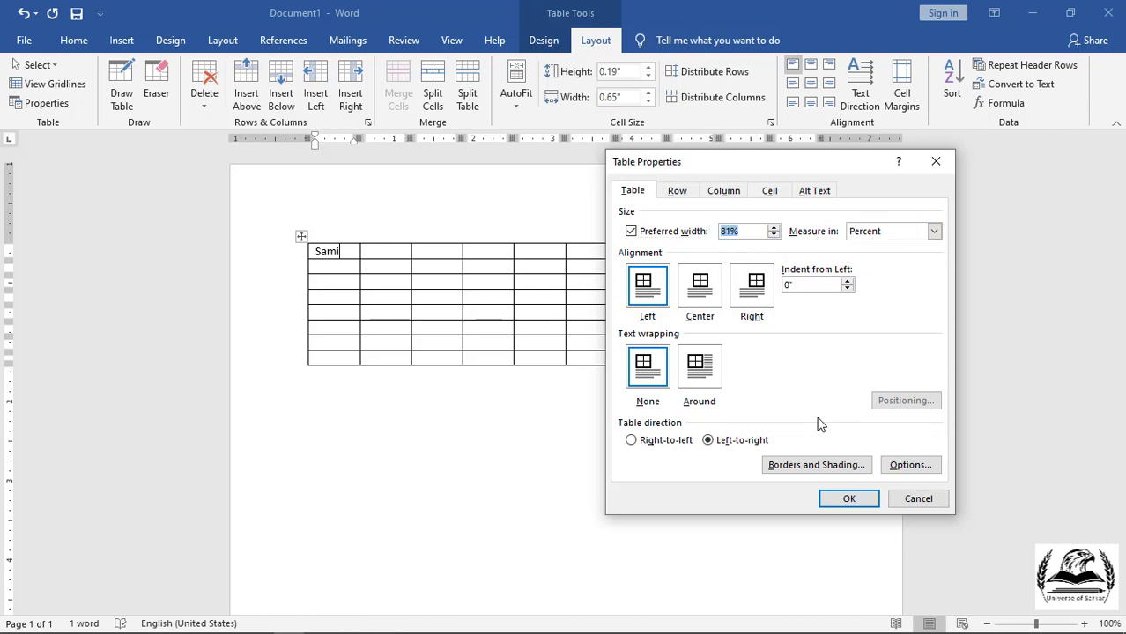
{"action": "left_click", "coordinate": [847, 497]}
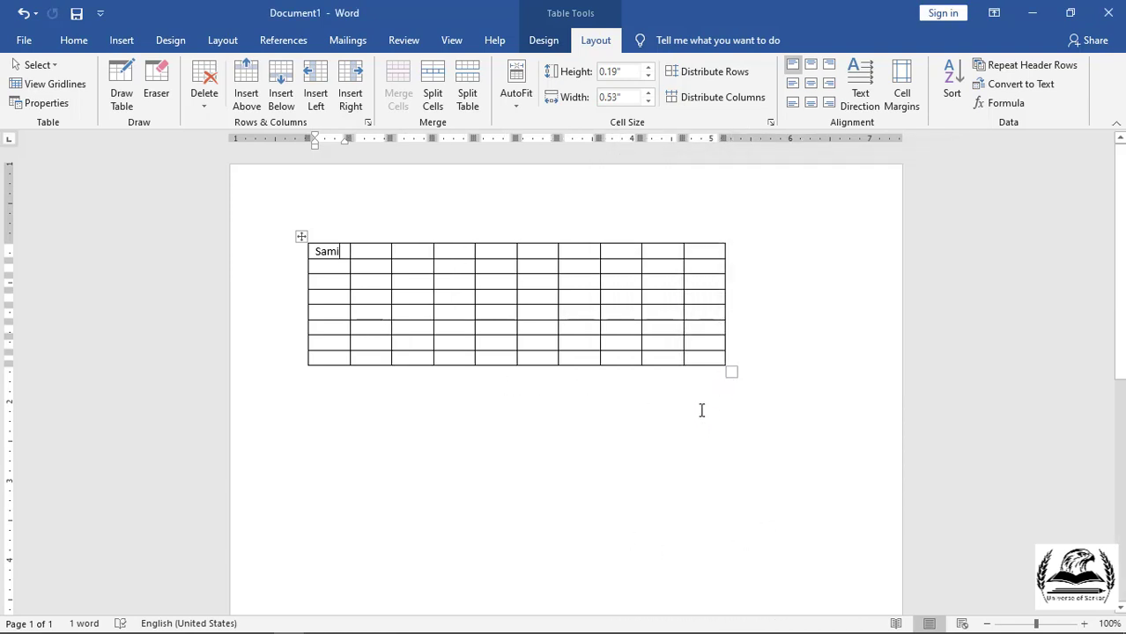
{"action": "key", "text": "ctrl+z"}
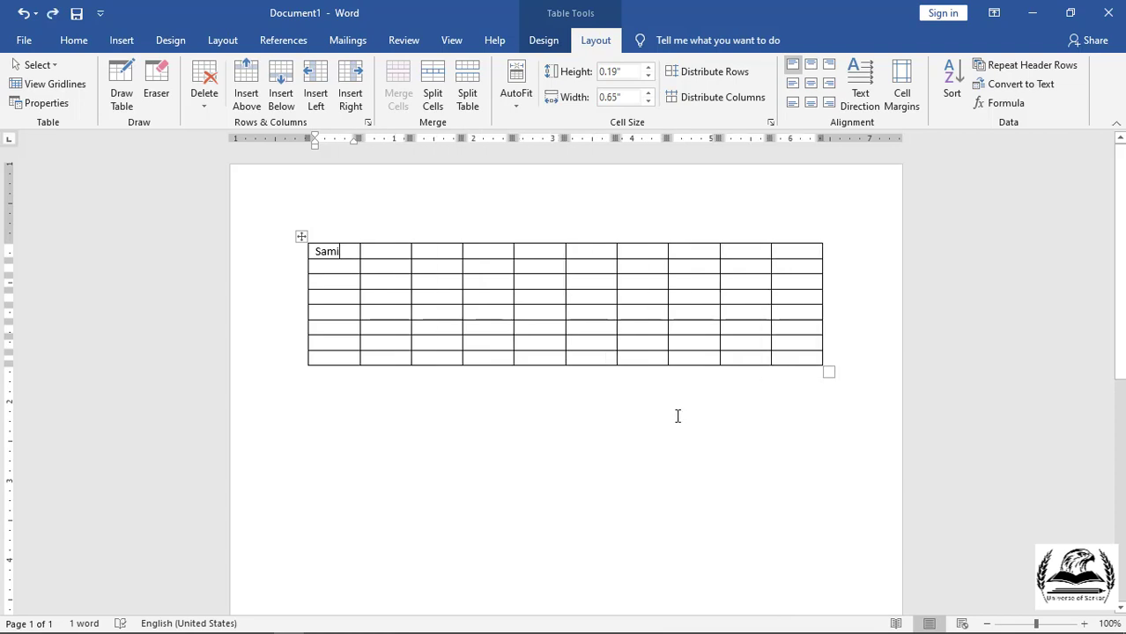
Set the table's preferred width to 65% with Center alignment, then reopen Table Properties
{"action": "left_click", "coordinate": [46, 104]}
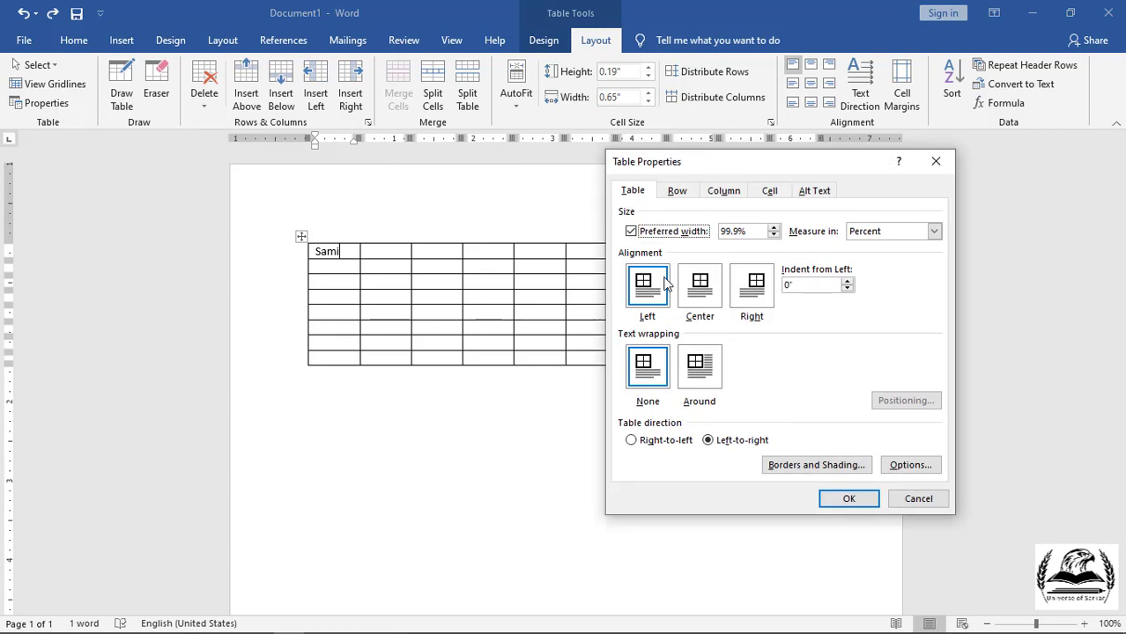
{"action": "left_click", "coordinate": [773, 235]}
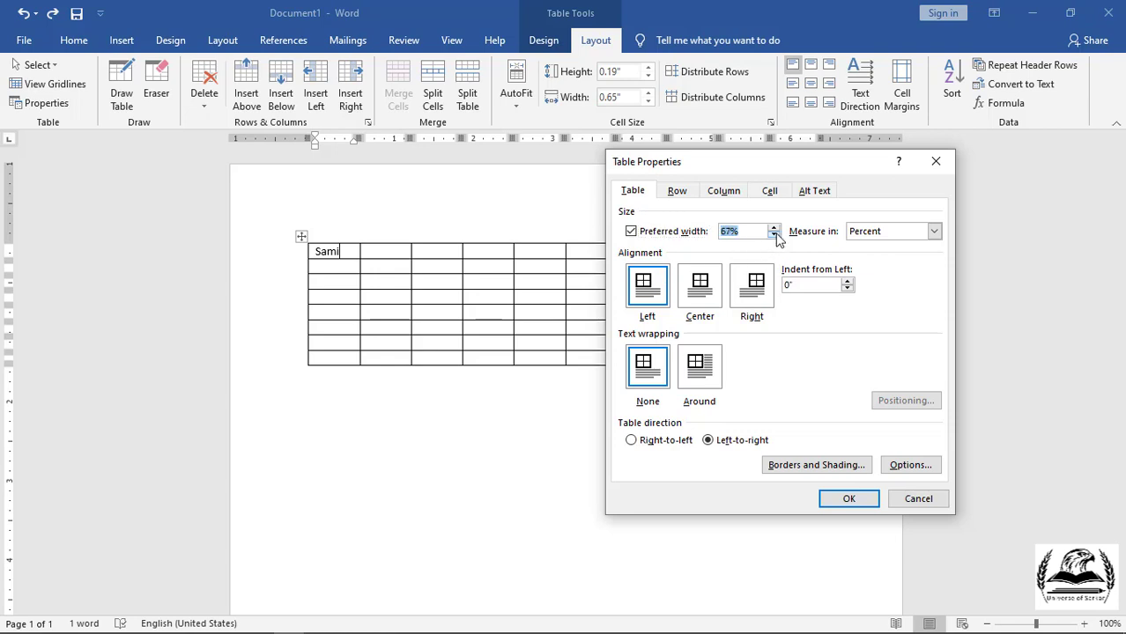
{"action": "left_click", "coordinate": [774, 235]}
{"action": "left_click", "coordinate": [773, 235]}
{"action": "left_click", "coordinate": [773, 227]}
{"action": "left_click", "coordinate": [695, 293]}
{"action": "left_click", "coordinate": [848, 499]}
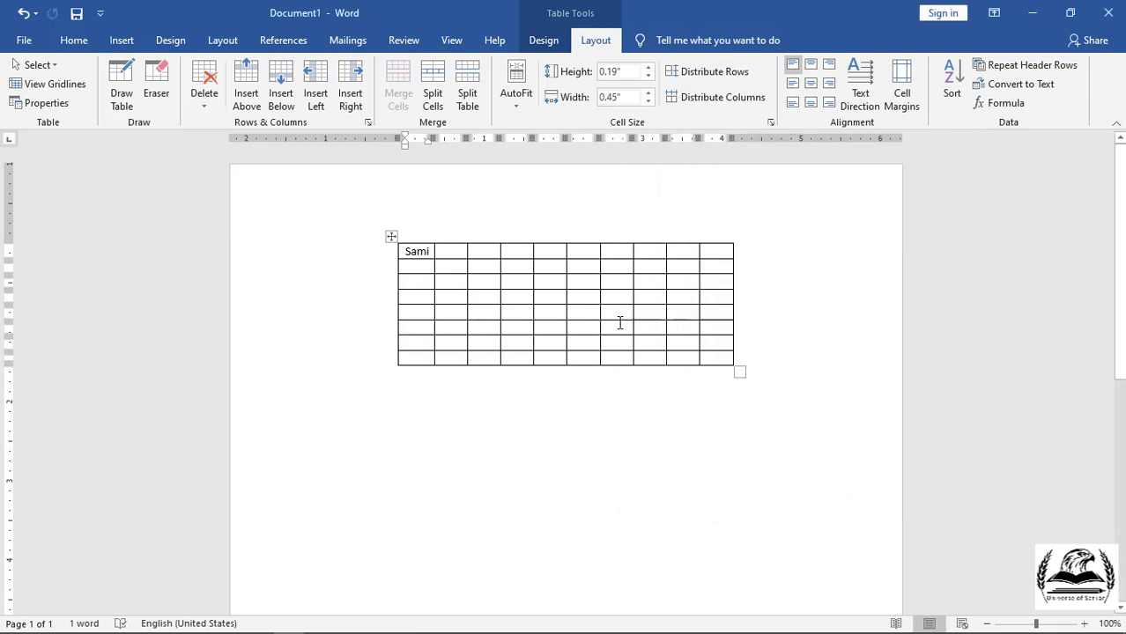
{"action": "left_click", "coordinate": [48, 104]}
Apply Right table alignment, then reopen properties and choose Left alignment with Around wrapping
{"action": "left_click", "coordinate": [763, 302]}
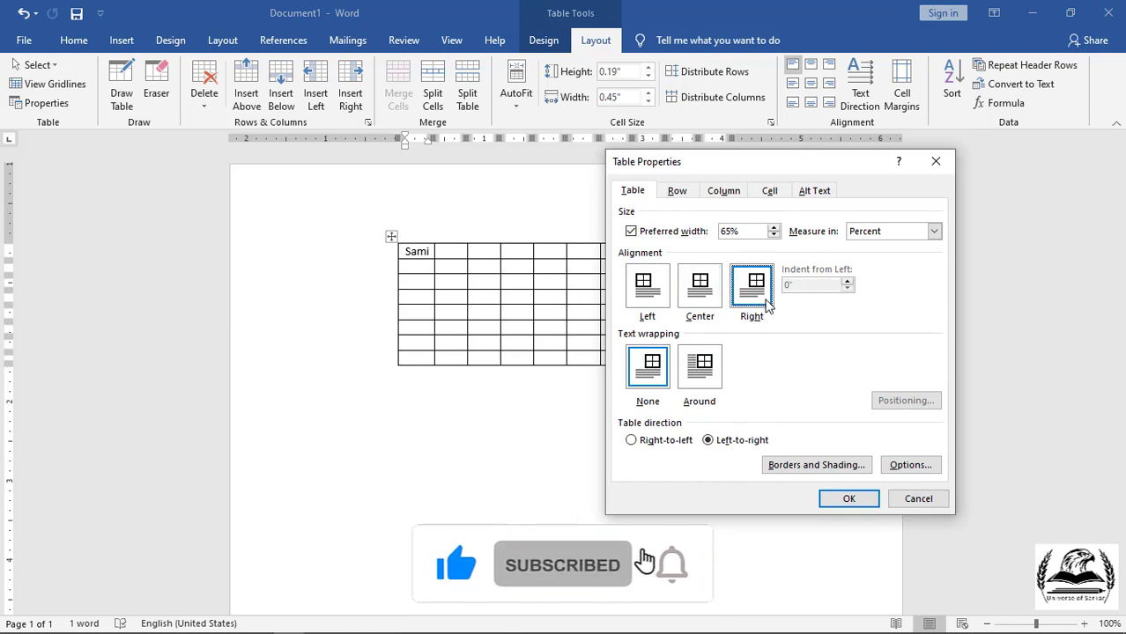
{"action": "left_click", "coordinate": [848, 498]}
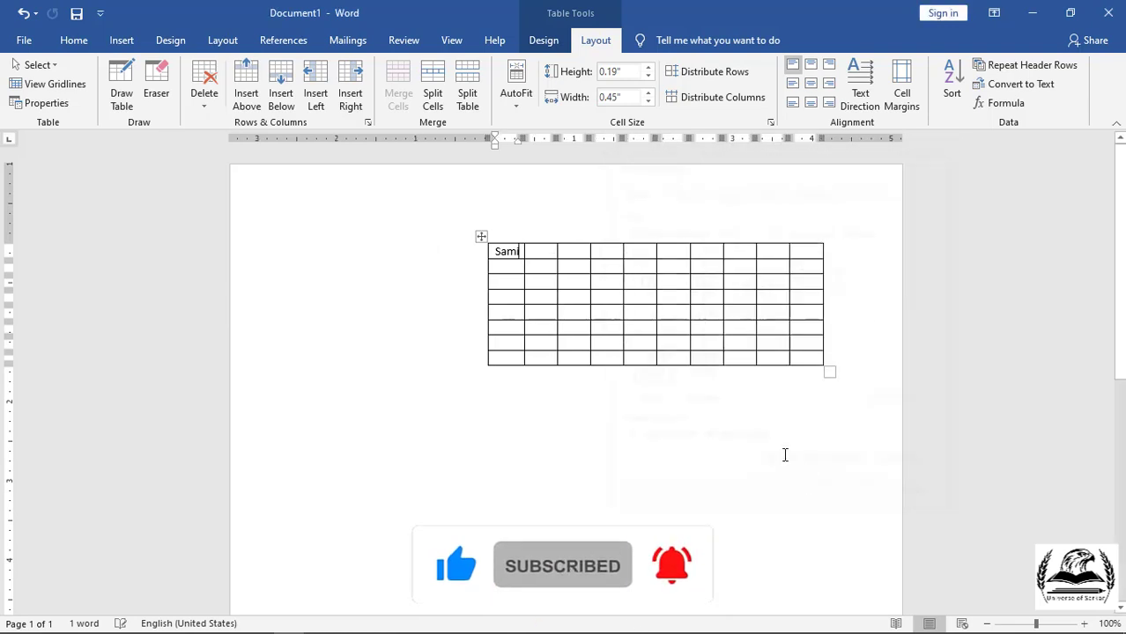
{"action": "left_click", "coordinate": [46, 103]}
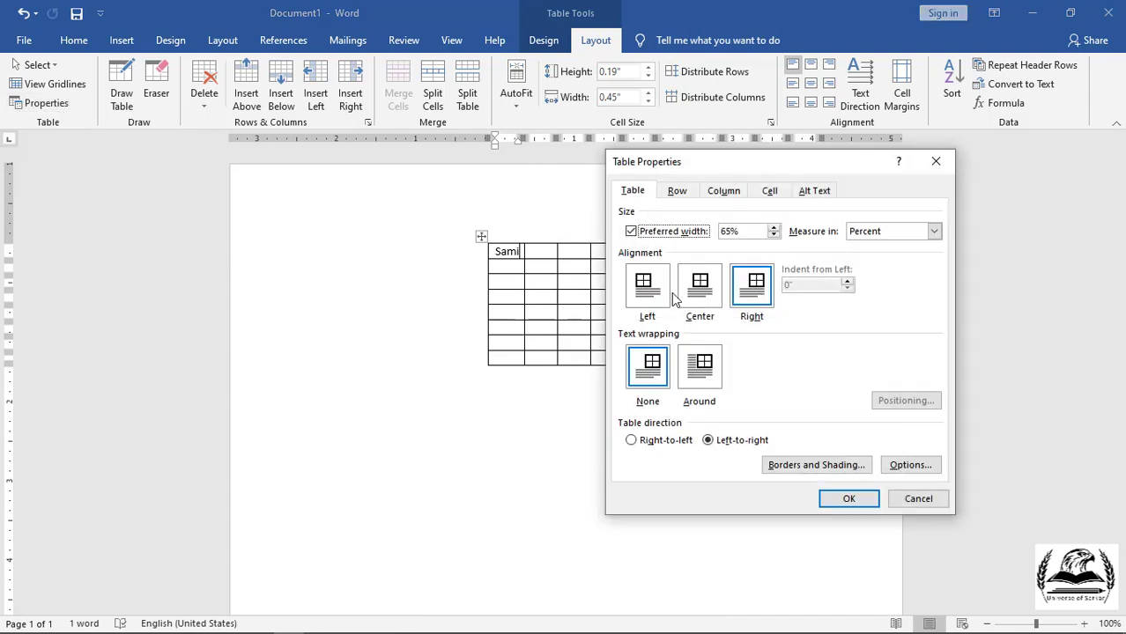
{"action": "left_click", "coordinate": [646, 300]}
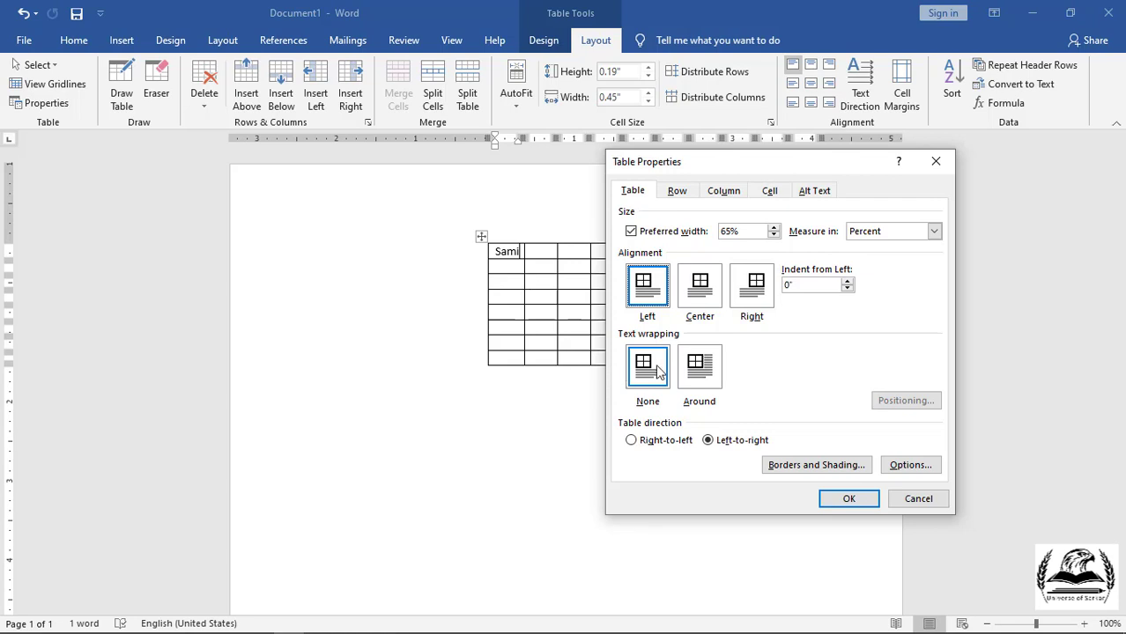
{"action": "left_click", "coordinate": [710, 377]}
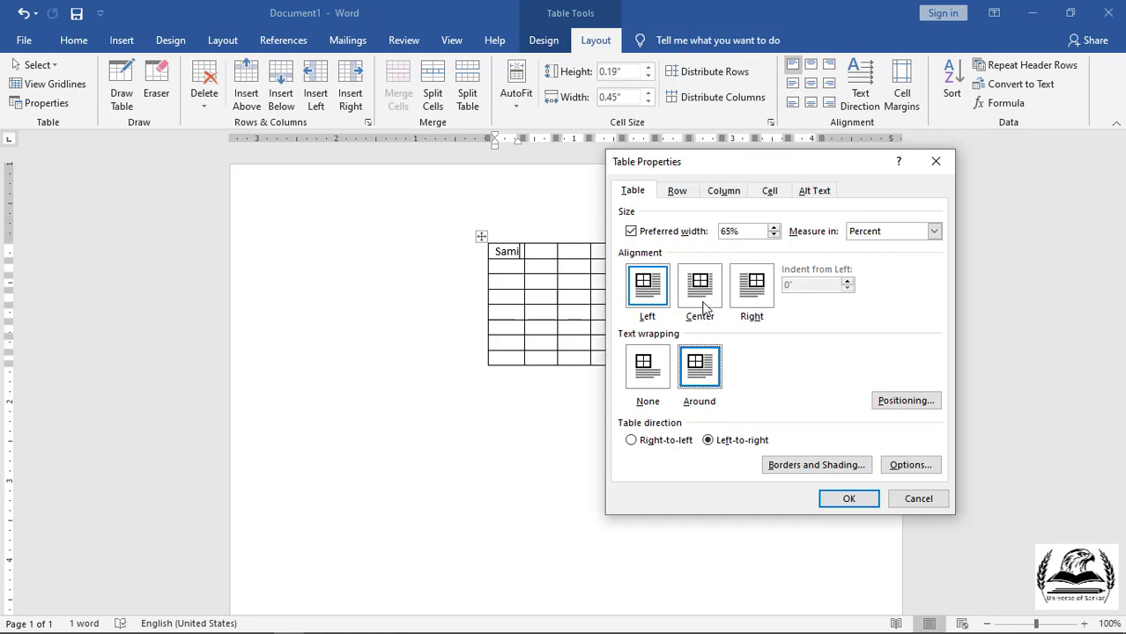
{"action": "left_click", "coordinate": [884, 407]}
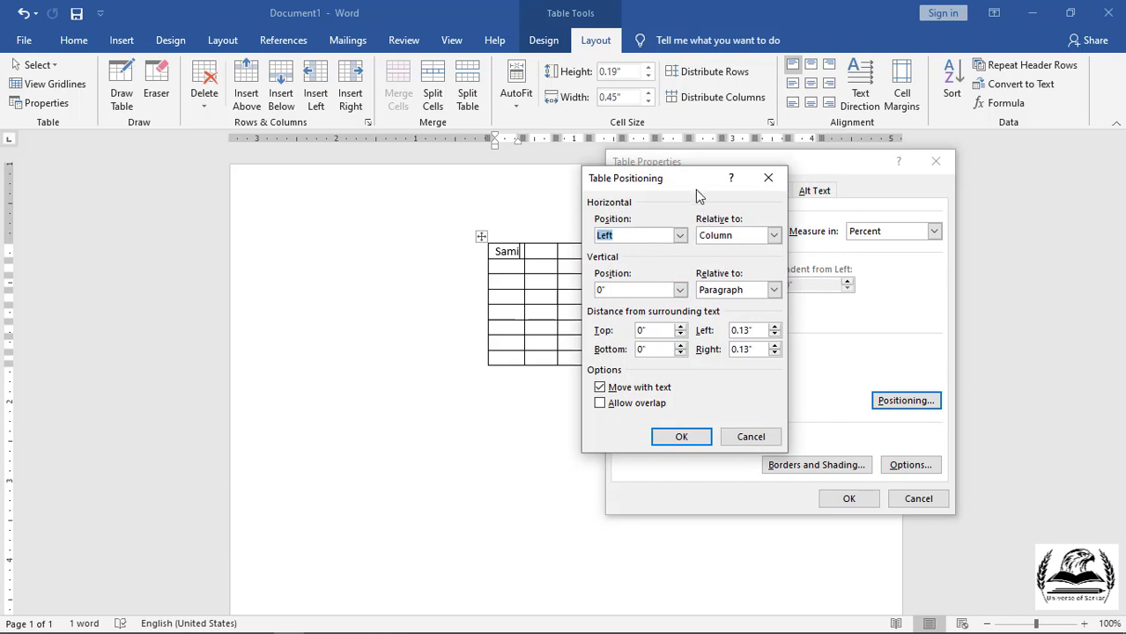
{"action": "left_click_drag", "start_coordinate": [695, 189], "coordinate": [375, 235]}
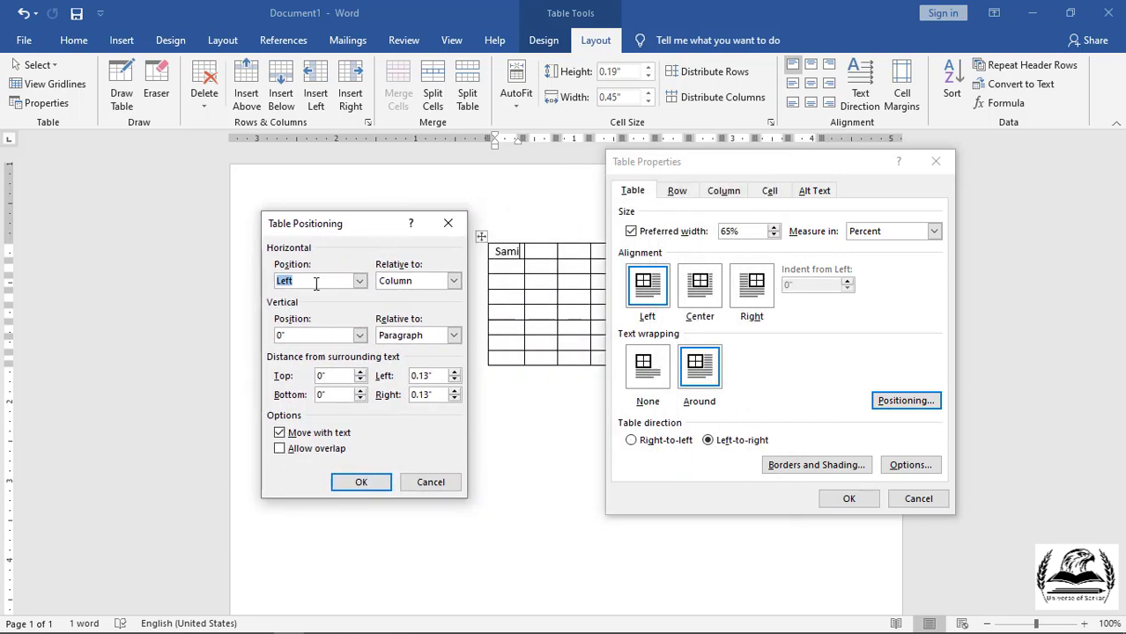
{"action": "left_click", "coordinate": [359, 282]}
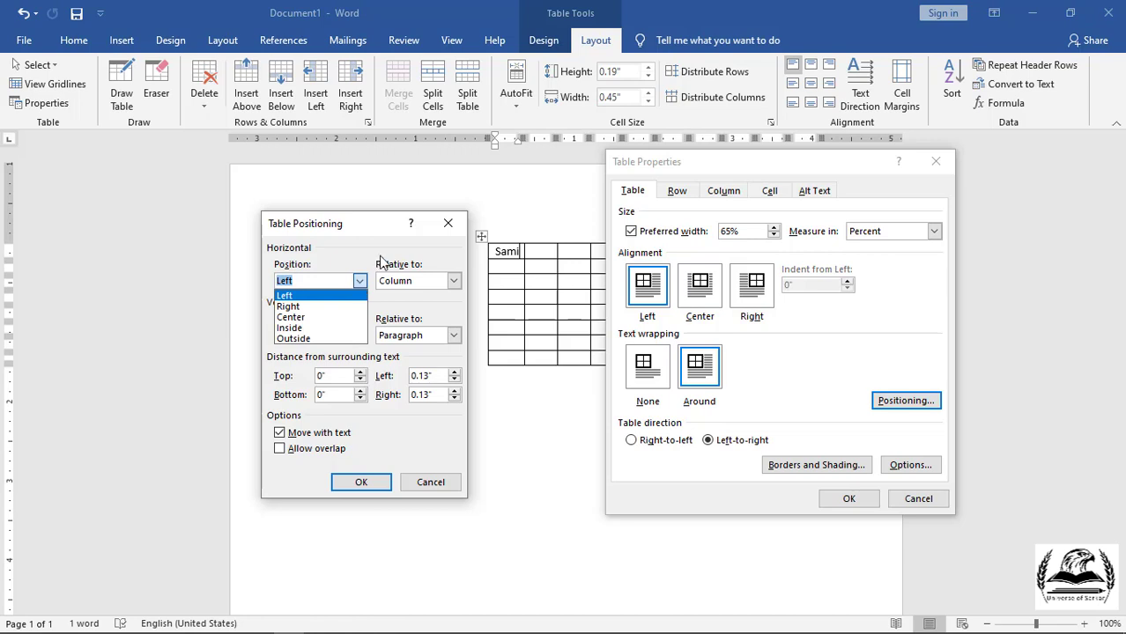
{"action": "left_click", "coordinate": [440, 275]}
{"action": "left_click", "coordinate": [454, 282]}
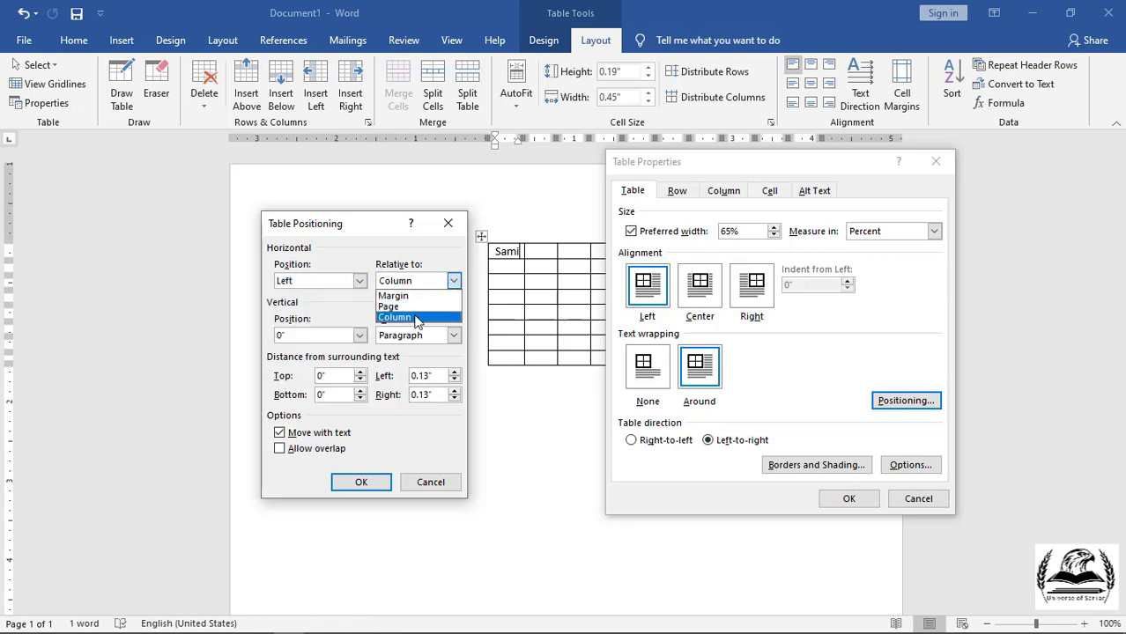
{"action": "left_click", "coordinate": [430, 266]}
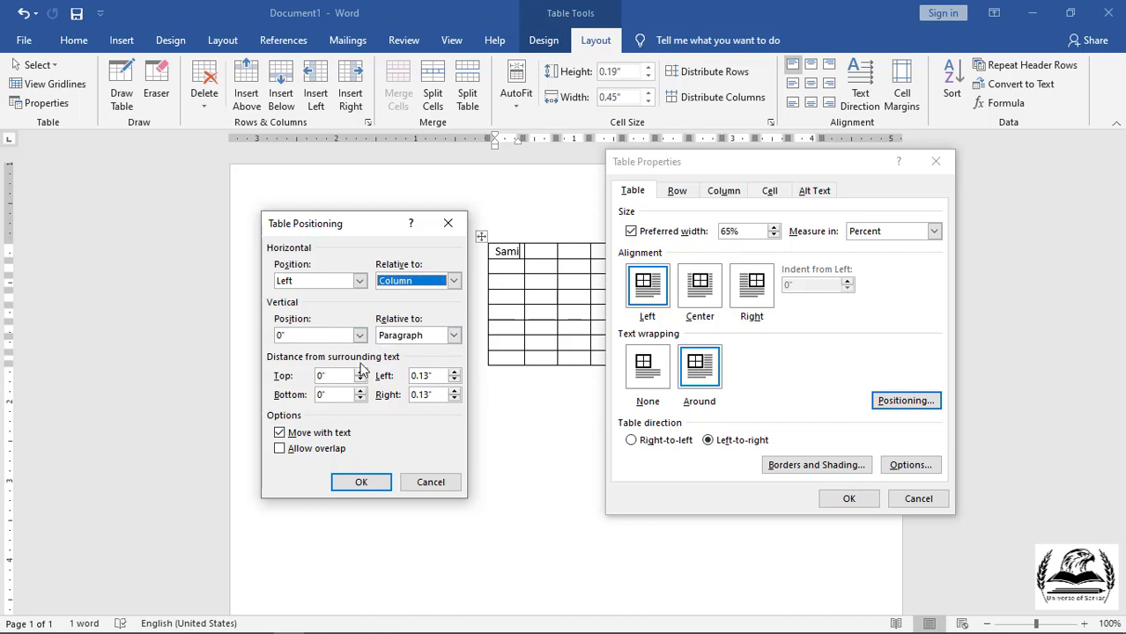
{"action": "left_click", "coordinate": [432, 482]}
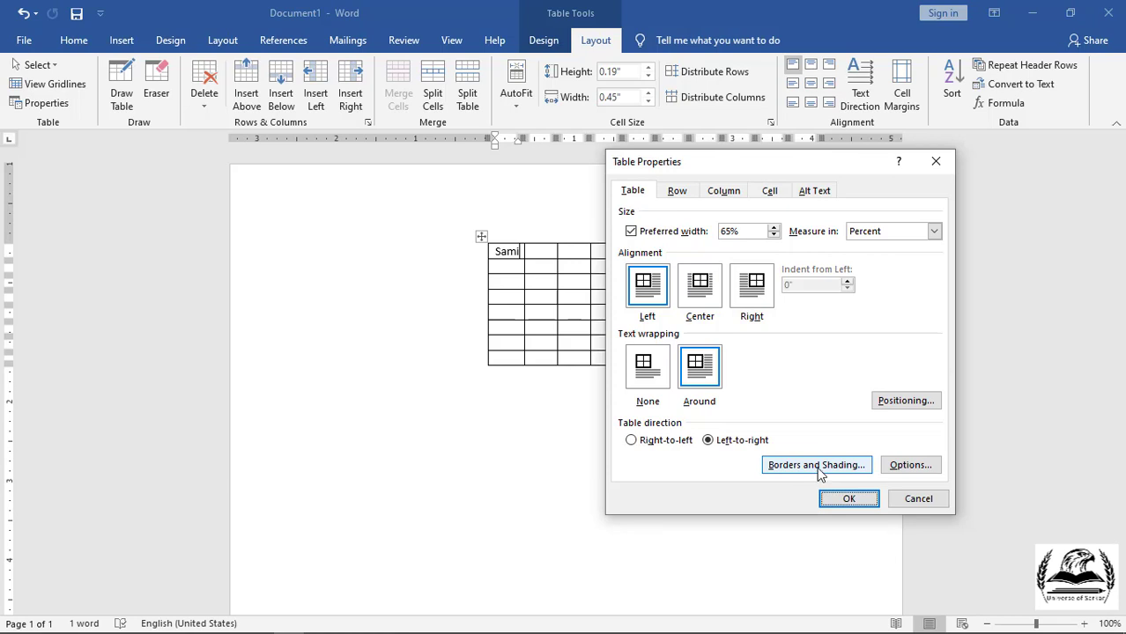
{"action": "left_click", "coordinate": [818, 467]}
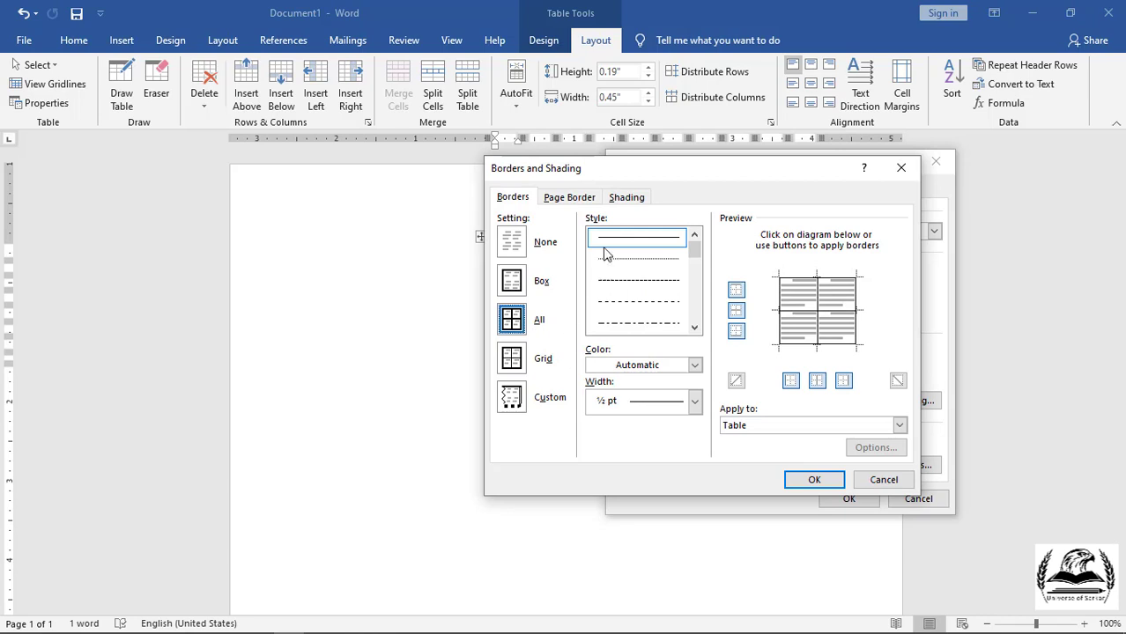
{"action": "left_click", "coordinate": [521, 201]}
{"action": "left_click", "coordinate": [564, 198]}
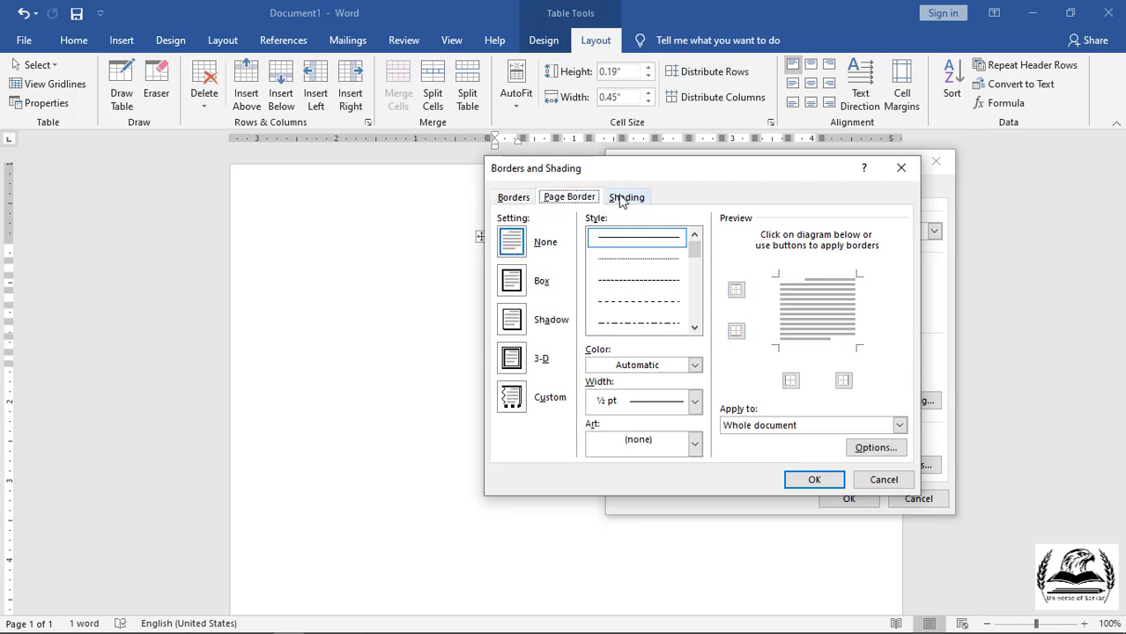
{"action": "left_click", "coordinate": [626, 198]}
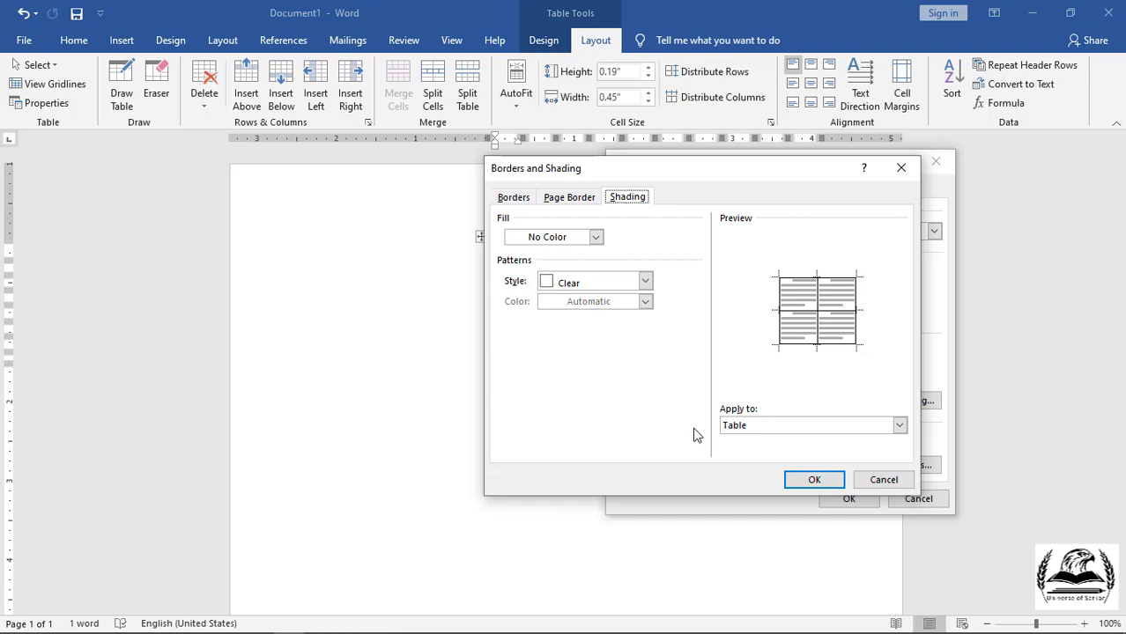
{"action": "left_click", "coordinate": [859, 481]}
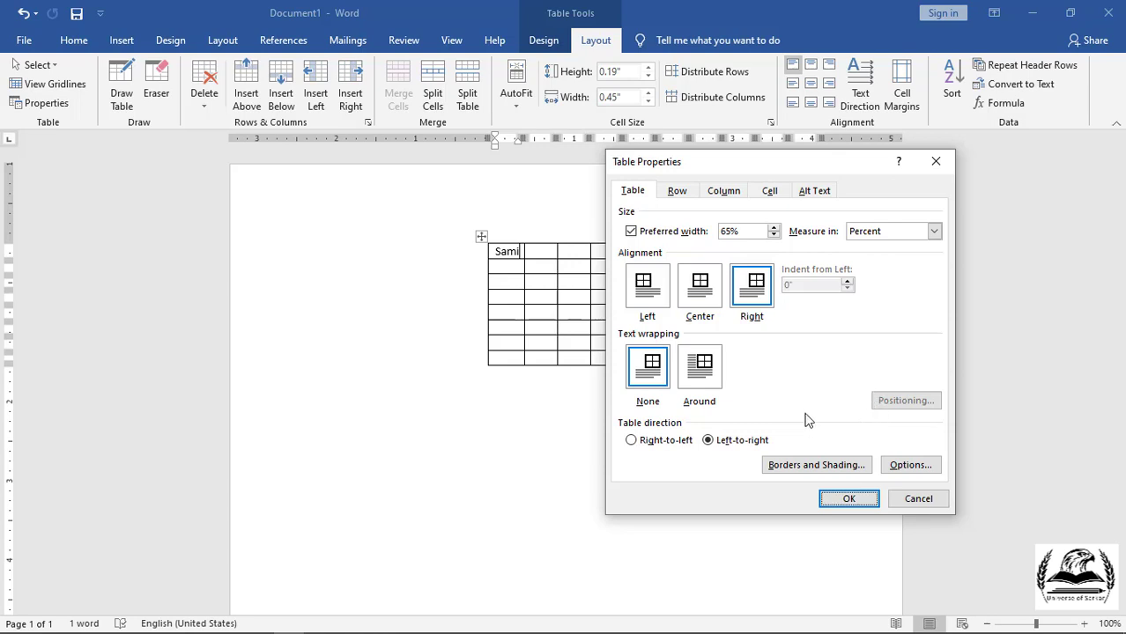
{"action": "left_click", "coordinate": [909, 465]}
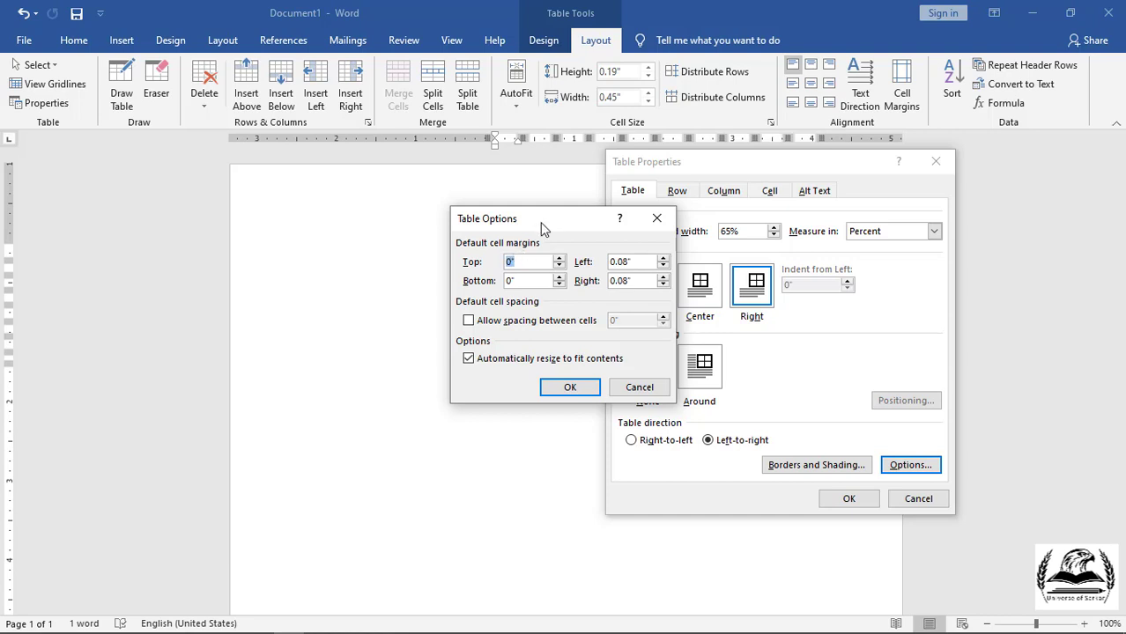
{"action": "left_click_drag", "start_coordinate": [539, 222], "coordinate": [618, 253]}
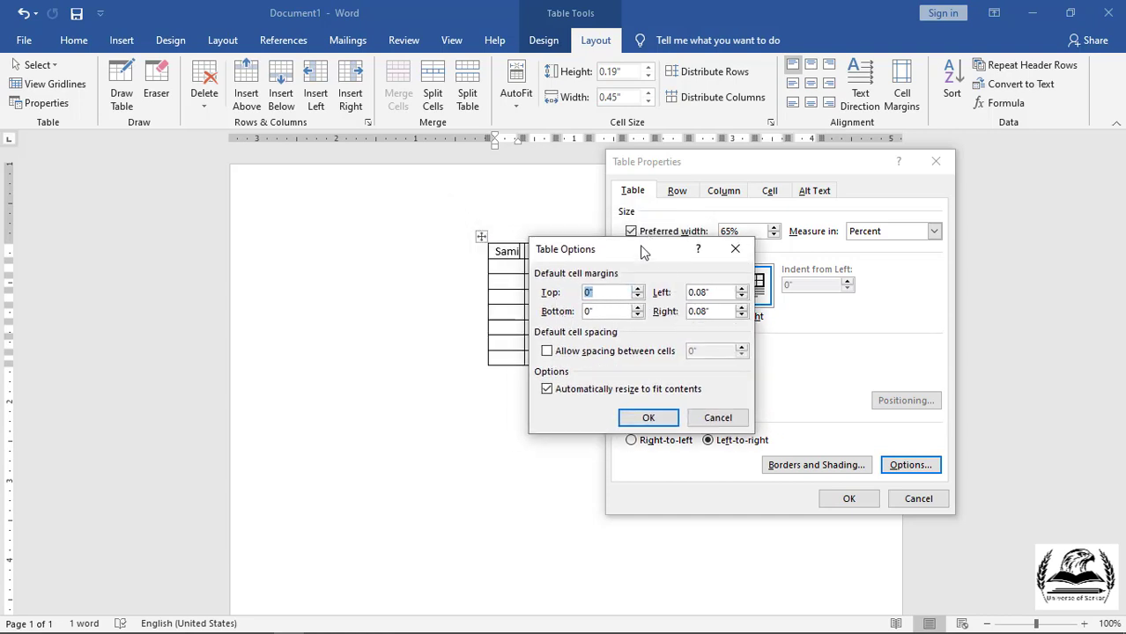
{"action": "left_click_drag", "start_coordinate": [646, 249], "coordinate": [736, 261]}
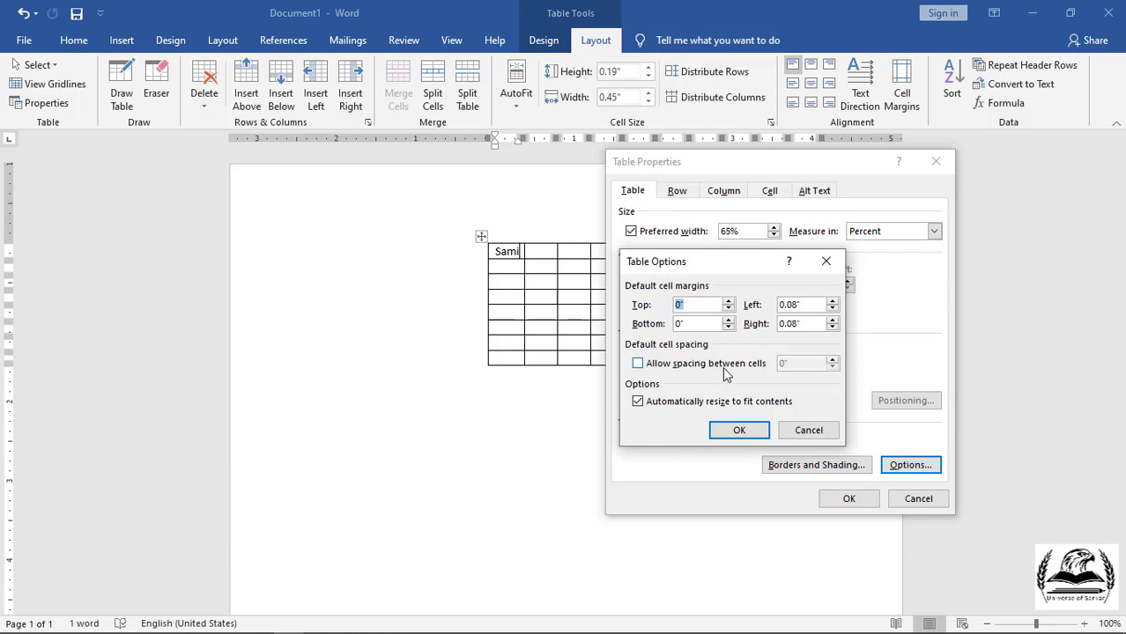
{"action": "left_click", "coordinate": [807, 430]}
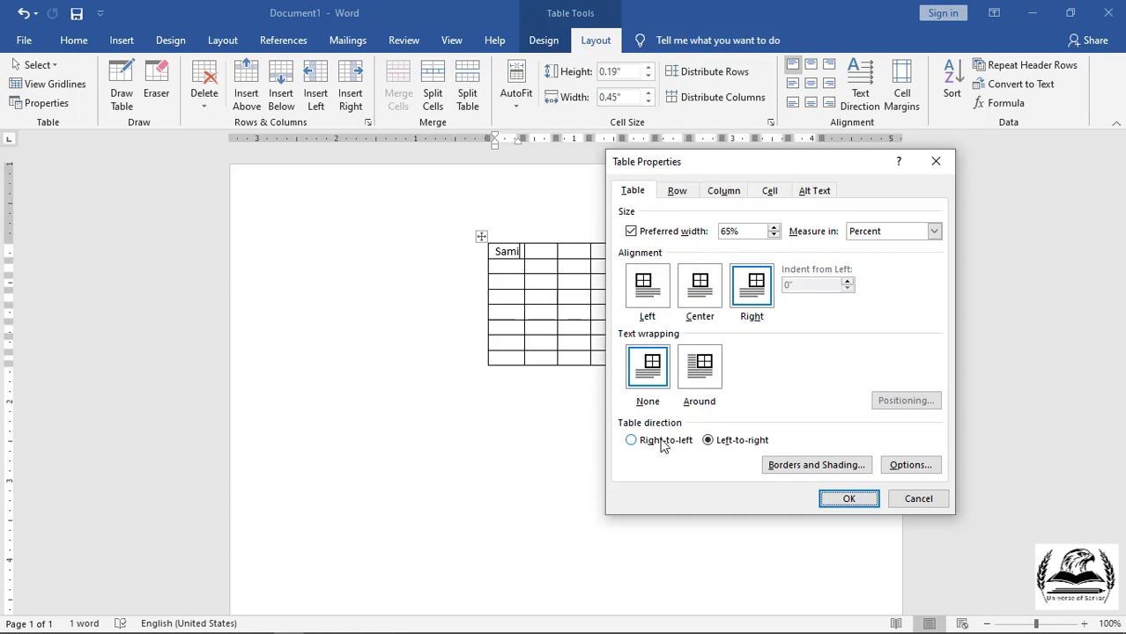
Specify a 1.8" height for row 1, then drag its bottom border to about 1.31"
{"action": "left_click", "coordinate": [678, 194]}
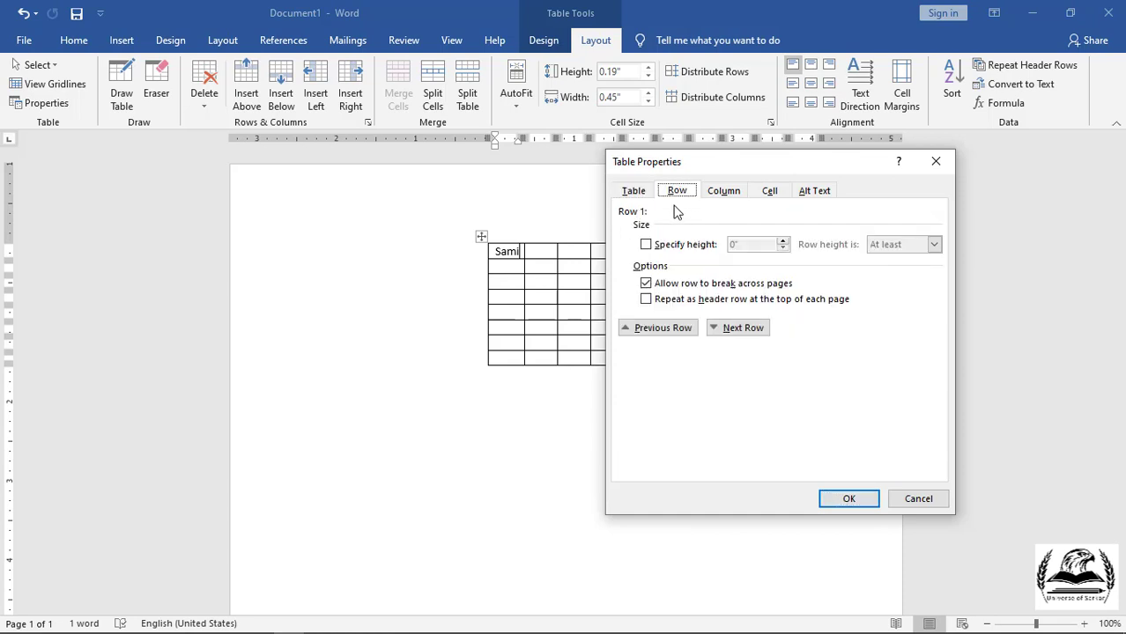
{"action": "left_click", "coordinate": [645, 246]}
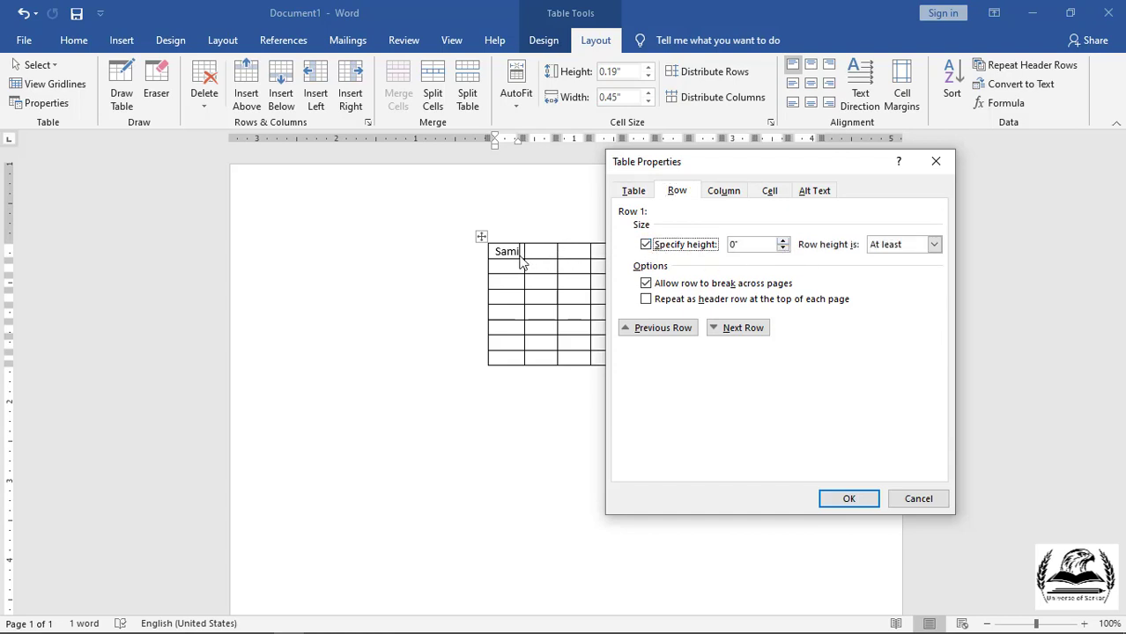
{"action": "left_click", "coordinate": [782, 241]}
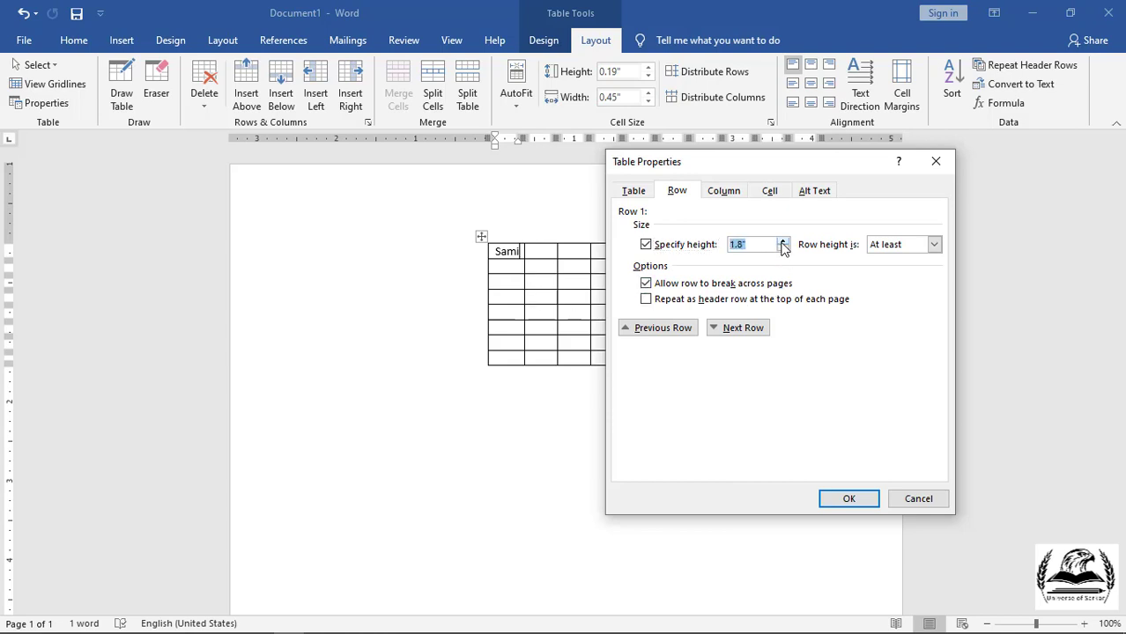
{"action": "left_click", "coordinate": [841, 499]}
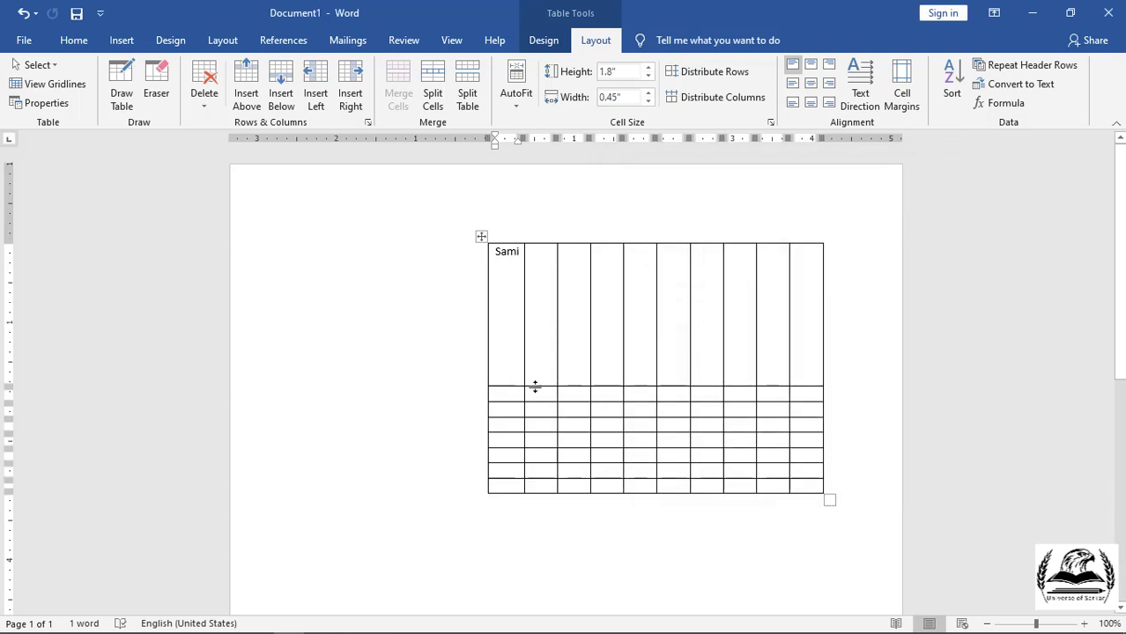
{"action": "left_click_drag", "start_coordinate": [535, 388], "coordinate": [537, 348]}
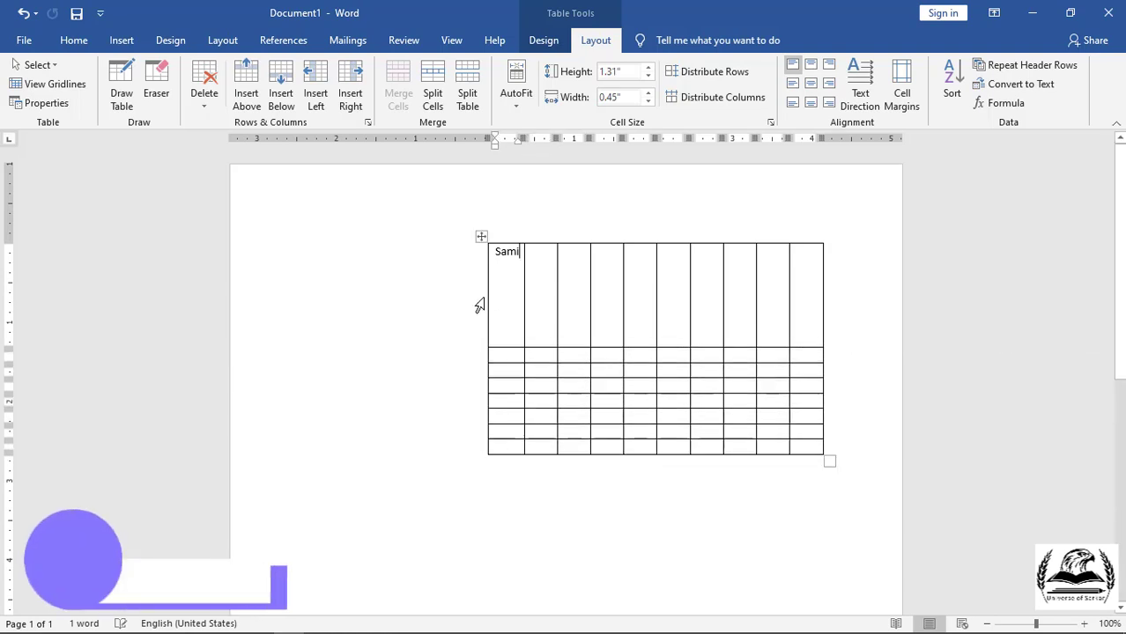
Try the Exactly row height rule, revert to At least, and move the dialog aside
{"action": "left_click", "coordinate": [27, 103]}
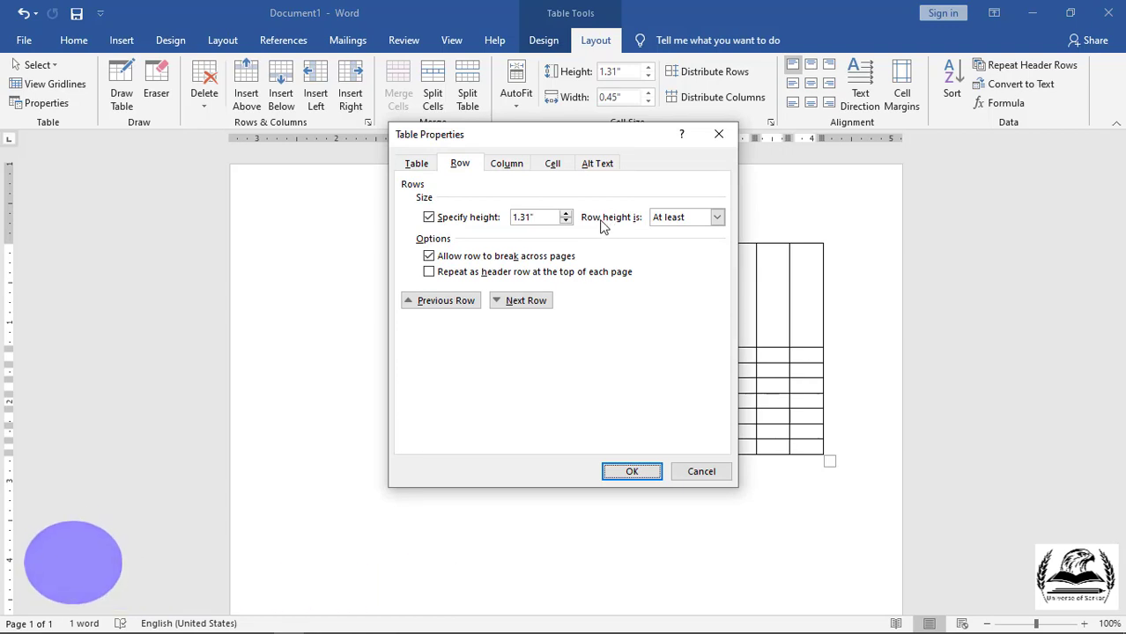
{"action": "left_click", "coordinate": [716, 218]}
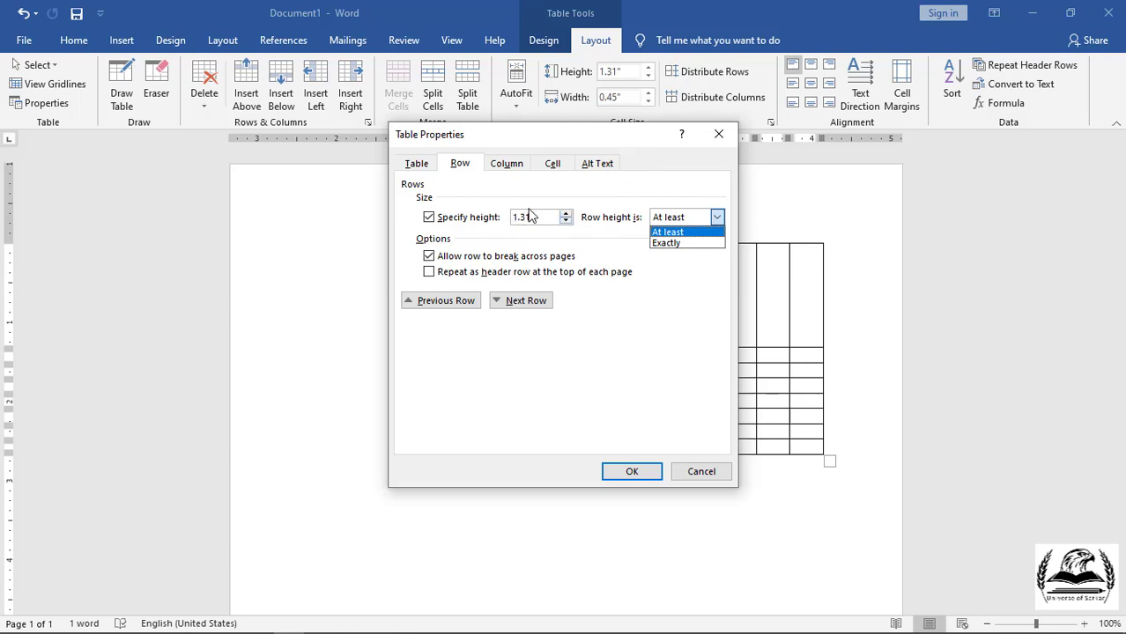
{"action": "left_click", "coordinate": [659, 245]}
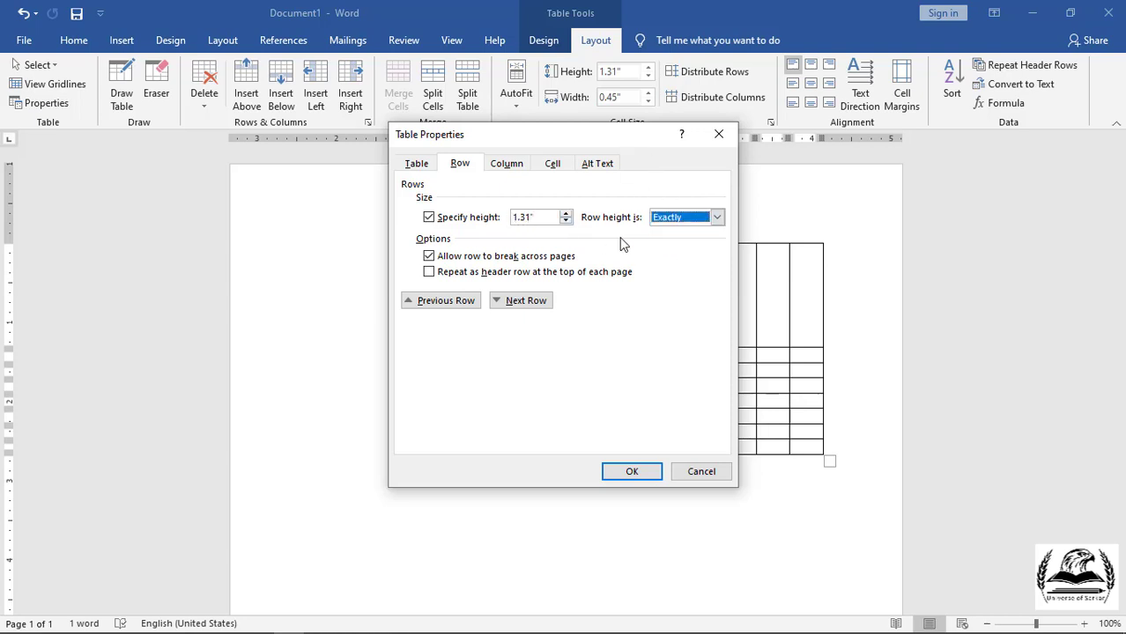
{"action": "left_click", "coordinate": [717, 217]}
{"action": "left_click", "coordinate": [669, 232]}
{"action": "left_click_drag", "start_coordinate": [478, 134], "coordinate": [784, 176]}
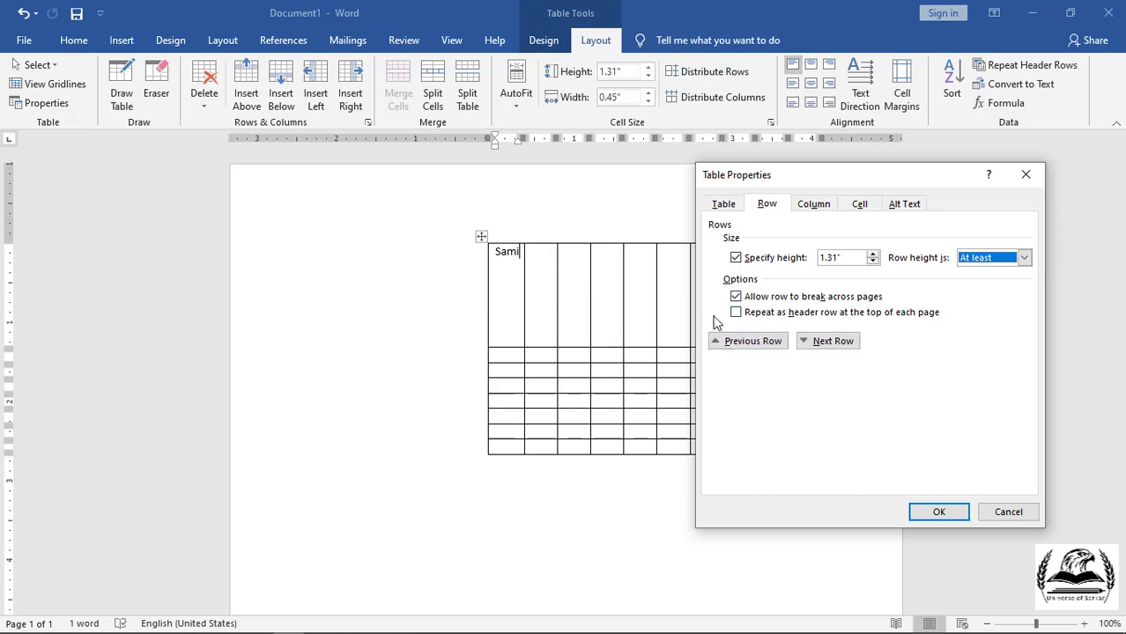
Step through rows with Next Row and Previous Row to land on row 2
{"action": "left_click", "coordinate": [826, 344]}
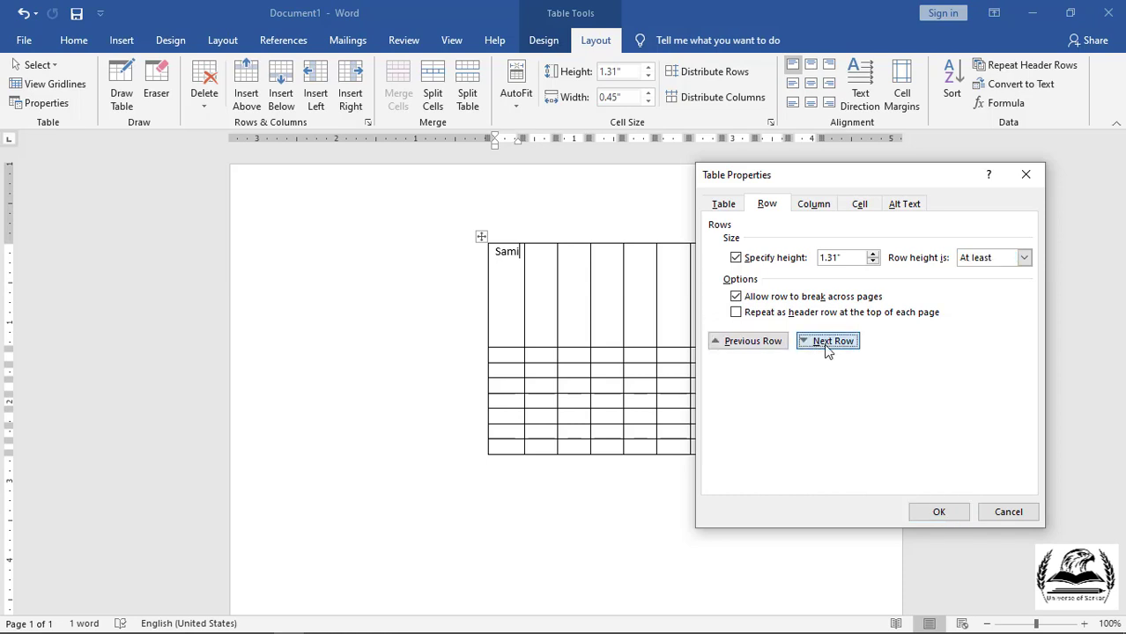
{"action": "left_click", "coordinate": [826, 343]}
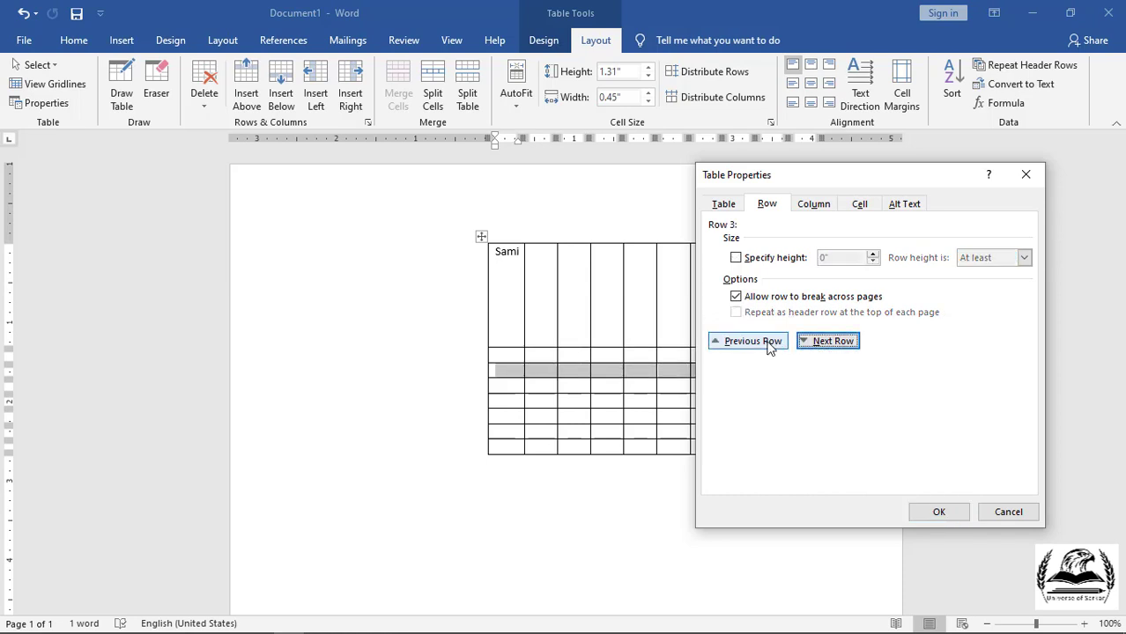
{"action": "left_click", "coordinate": [731, 343]}
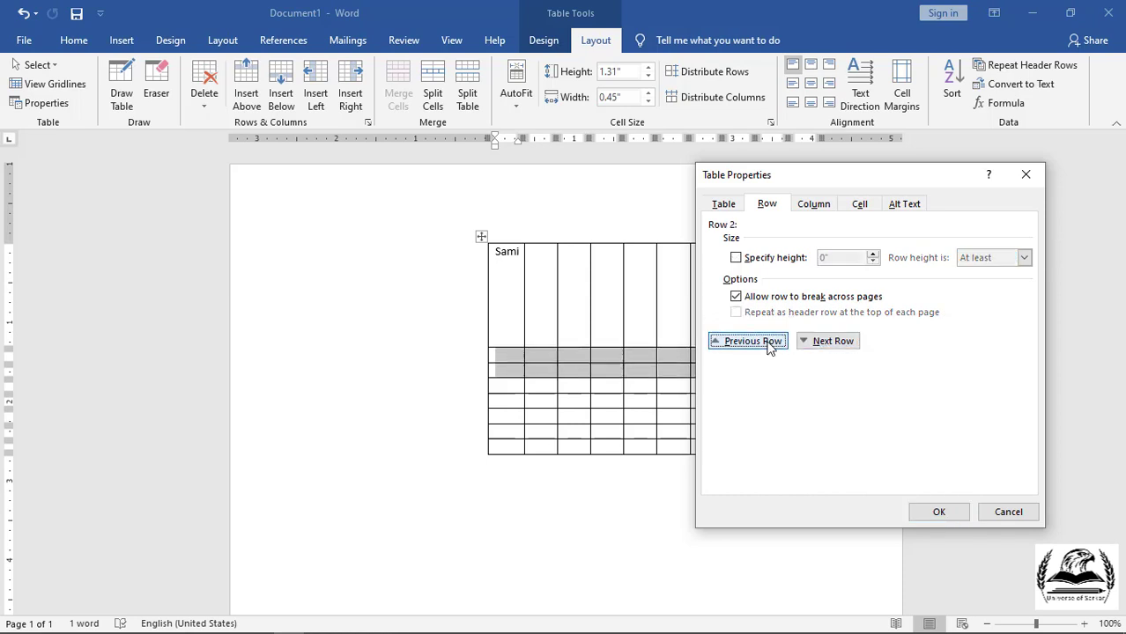
Check the Column tab's width measured in Percent, then move to the Cell tab
{"action": "left_click", "coordinate": [814, 206]}
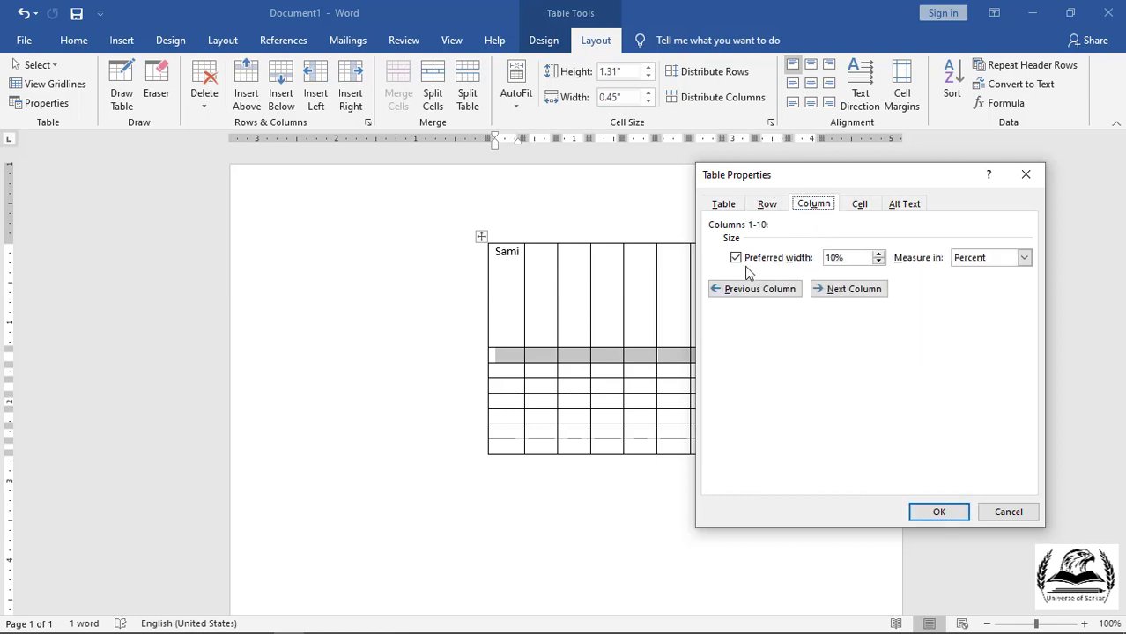
{"action": "left_click", "coordinate": [1023, 258]}
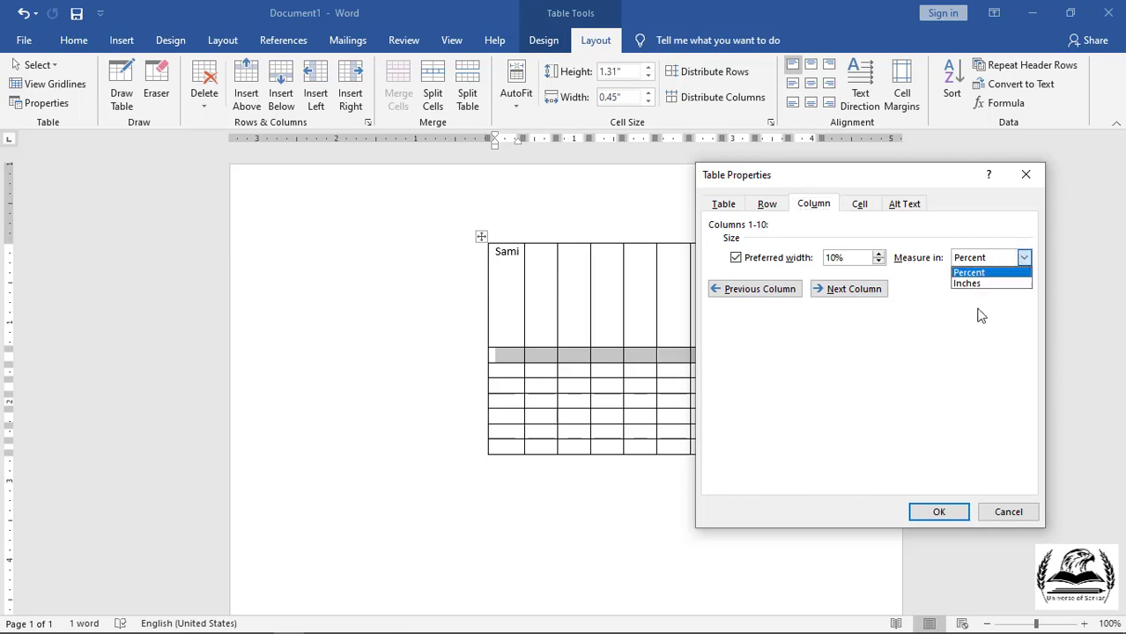
{"action": "left_click", "coordinate": [961, 343]}
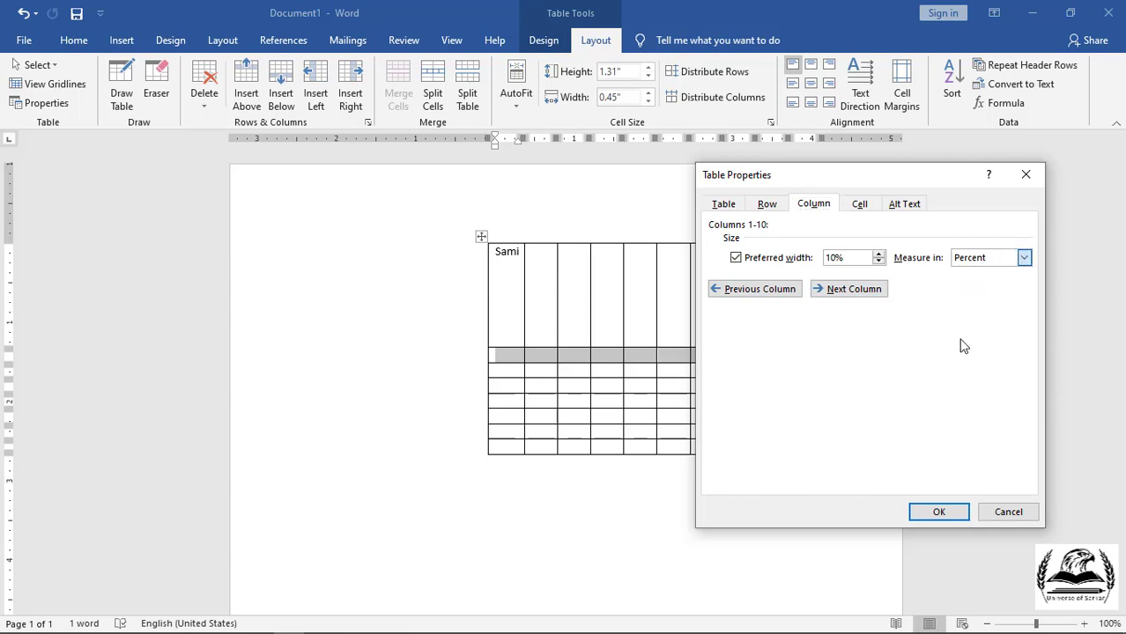
{"action": "left_click", "coordinate": [860, 205]}
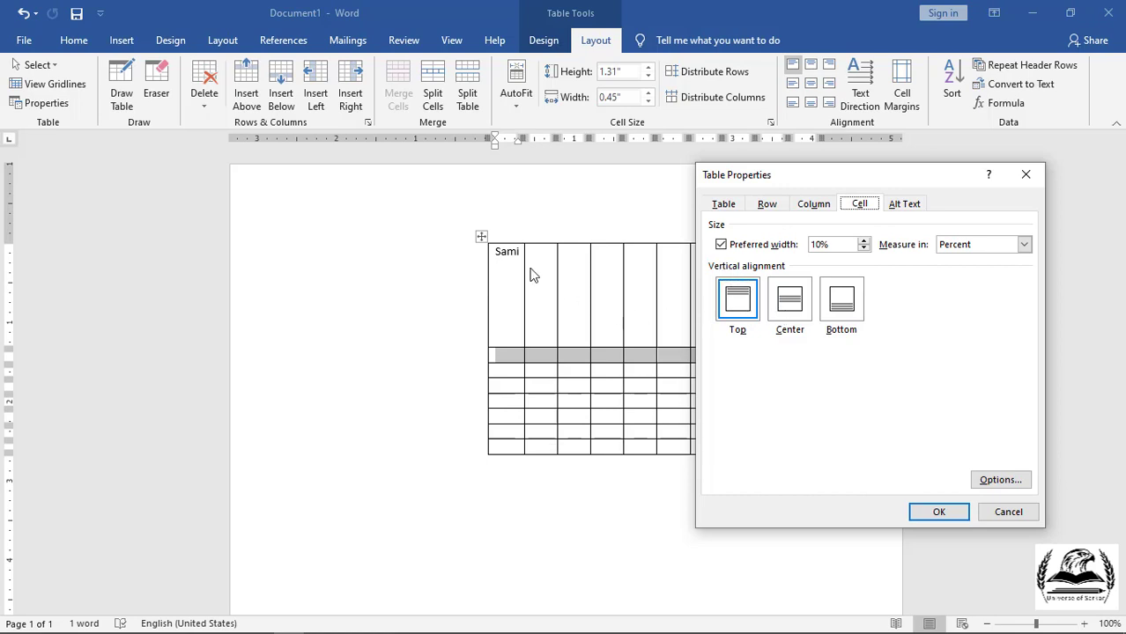
Try Center vertical alignment and view Alt Text, then cancel and click back into the table
{"action": "left_click", "coordinate": [790, 303]}
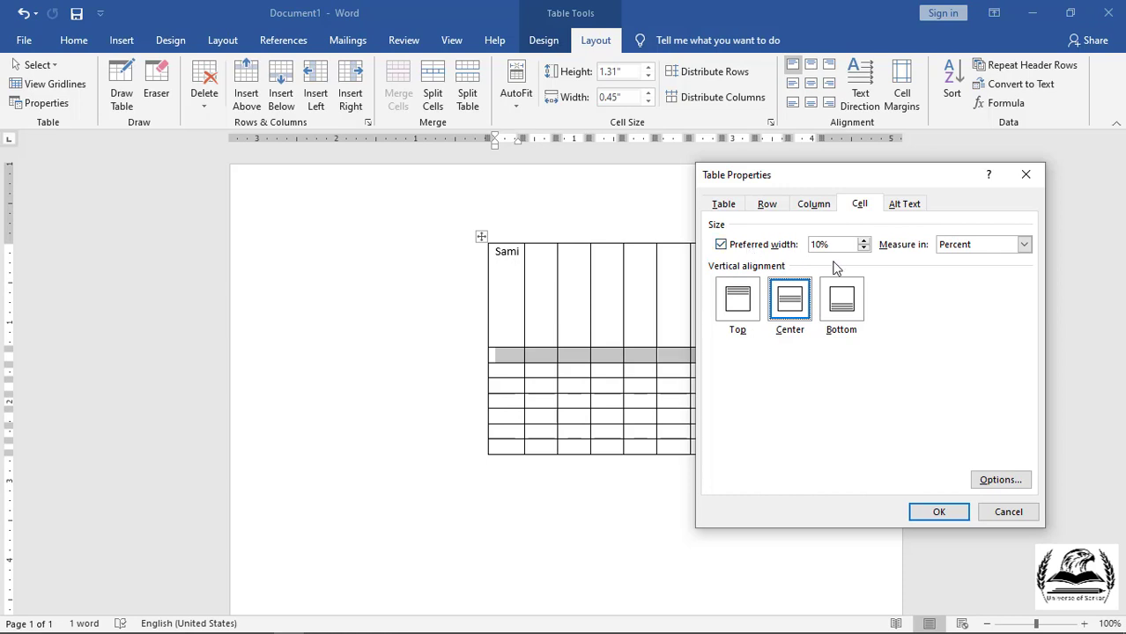
{"action": "left_click", "coordinate": [910, 207]}
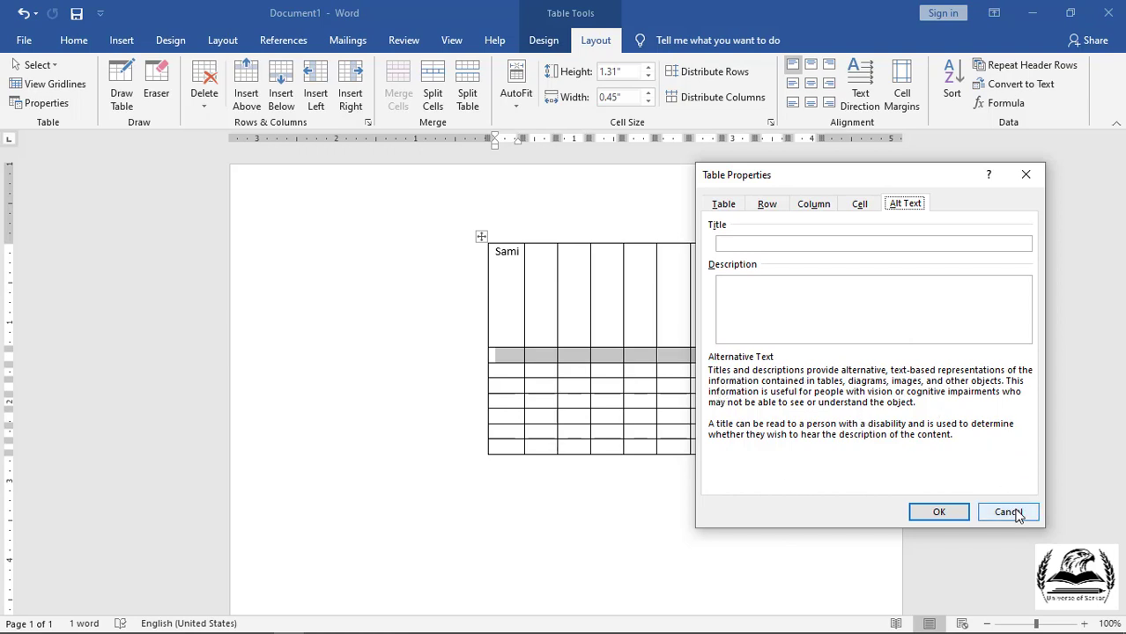
{"action": "left_click", "coordinate": [1016, 514]}
{"action": "left_click", "coordinate": [532, 354]}
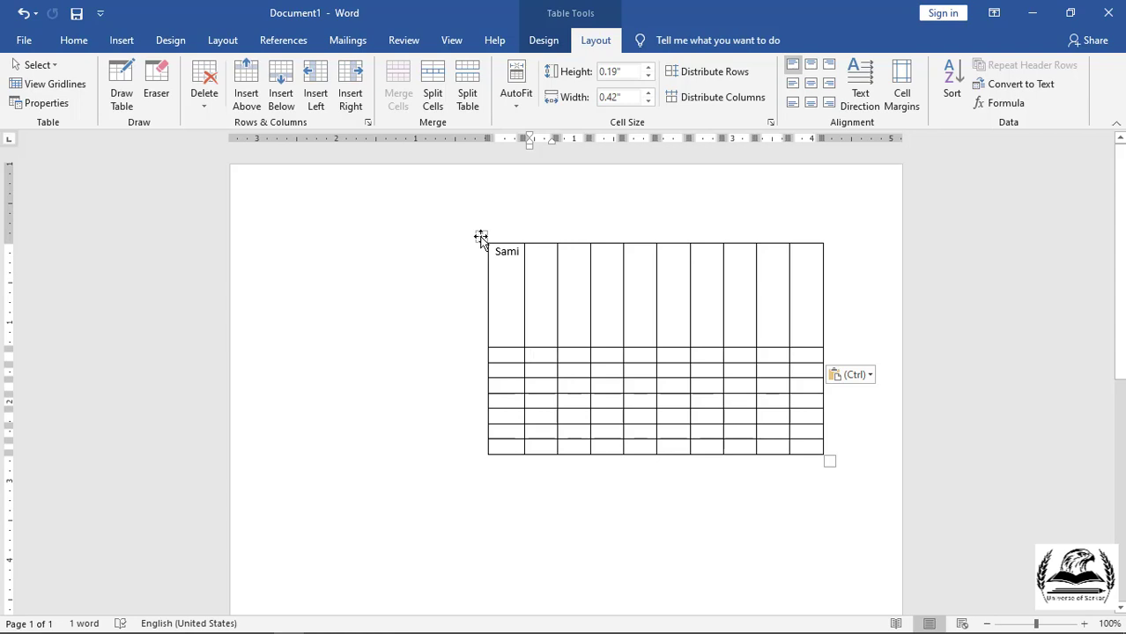
Select the whole table and insert the caption 'Table 1 sami' through Insert Caption
{"action": "left_click", "coordinate": [480, 239]}
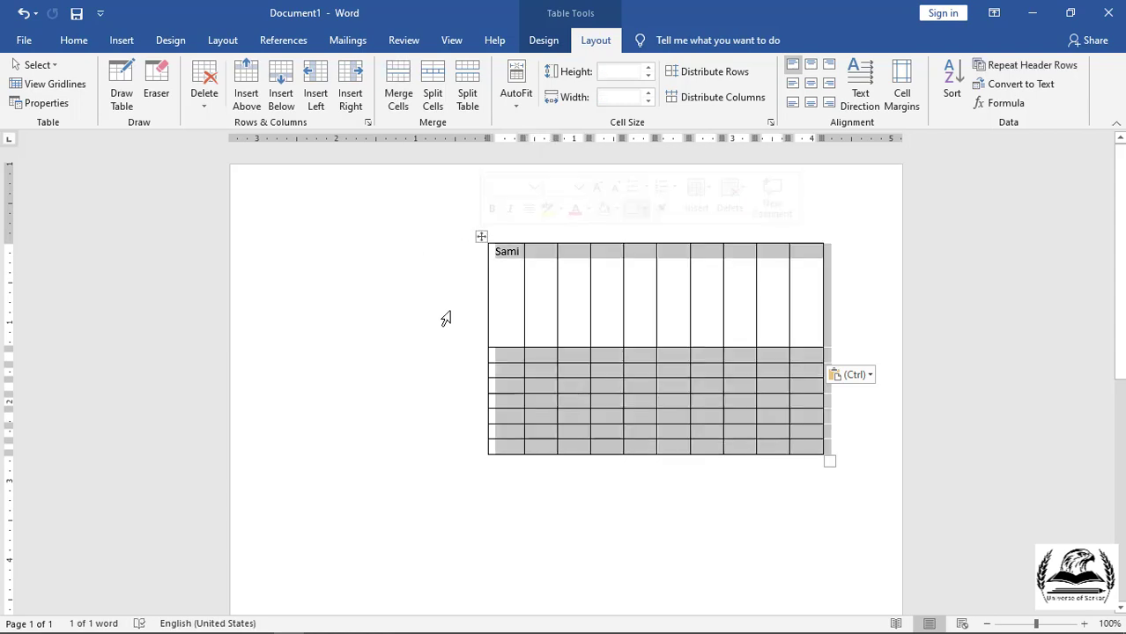
{"action": "right_click", "coordinate": [516, 361]}
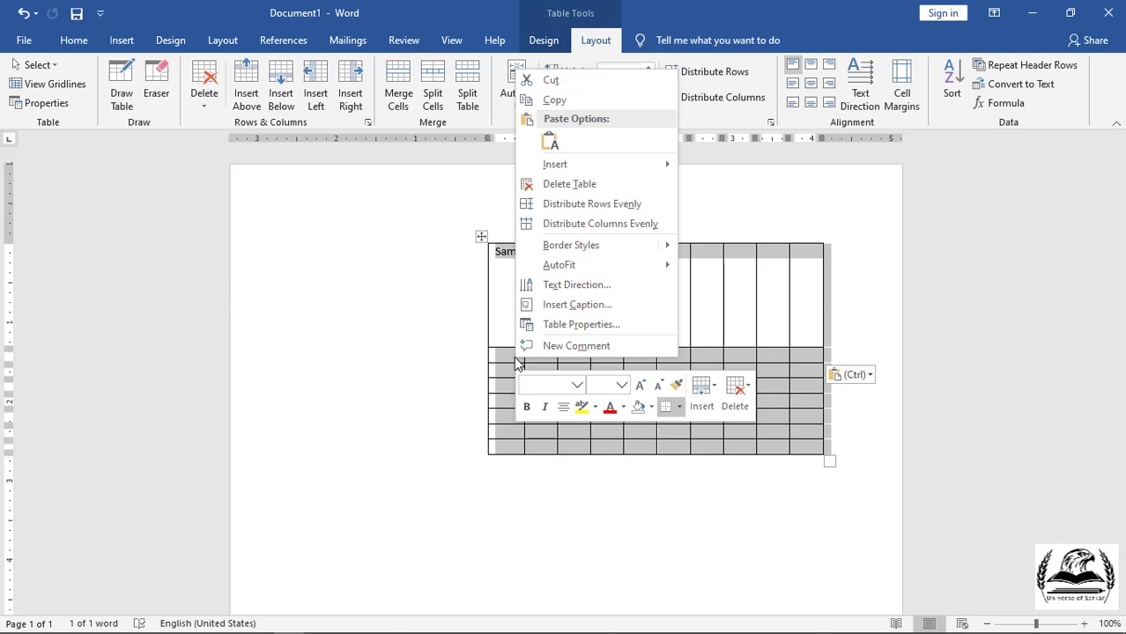
{"action": "left_click", "coordinate": [587, 315]}
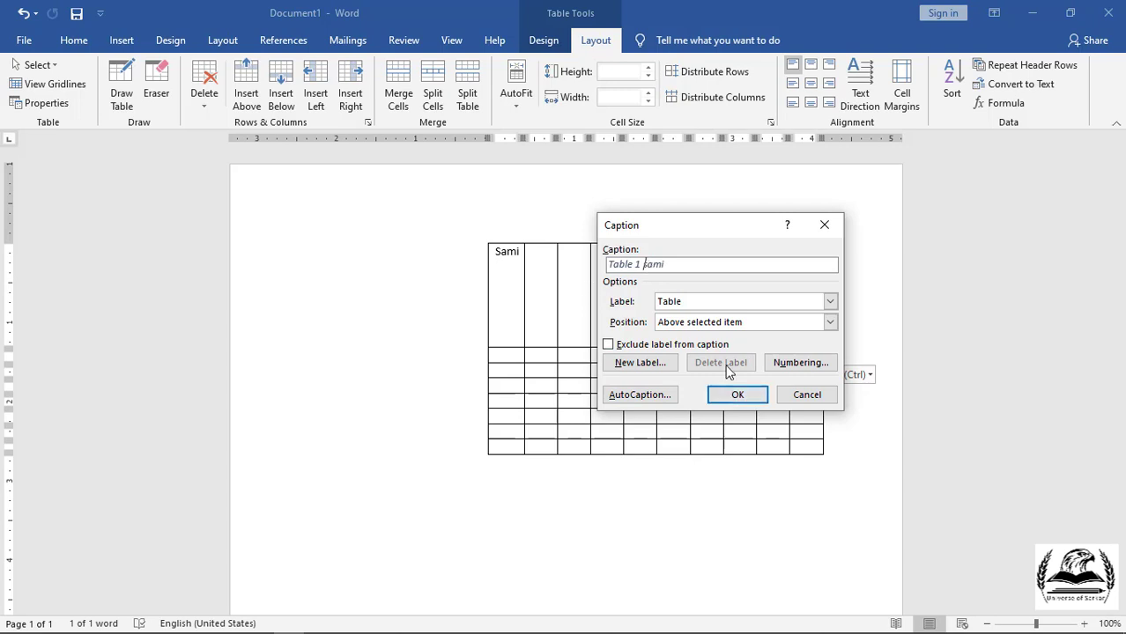
{"action": "left_click", "coordinate": [737, 394]}
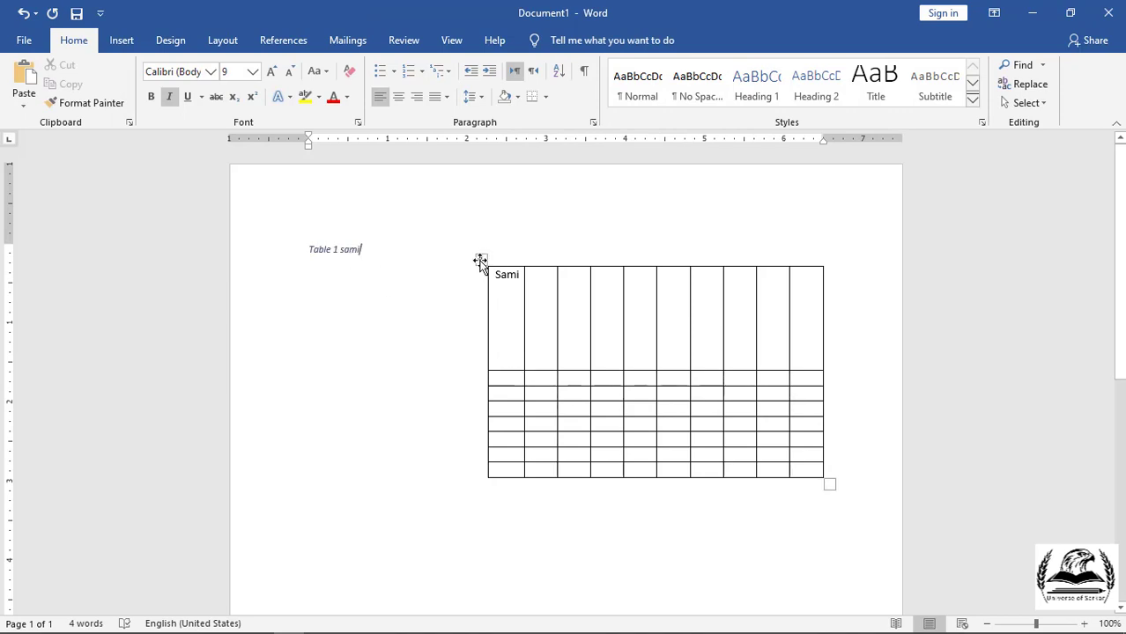
{"action": "left_click", "coordinate": [480, 259]}
{"action": "right_click", "coordinate": [517, 387]}
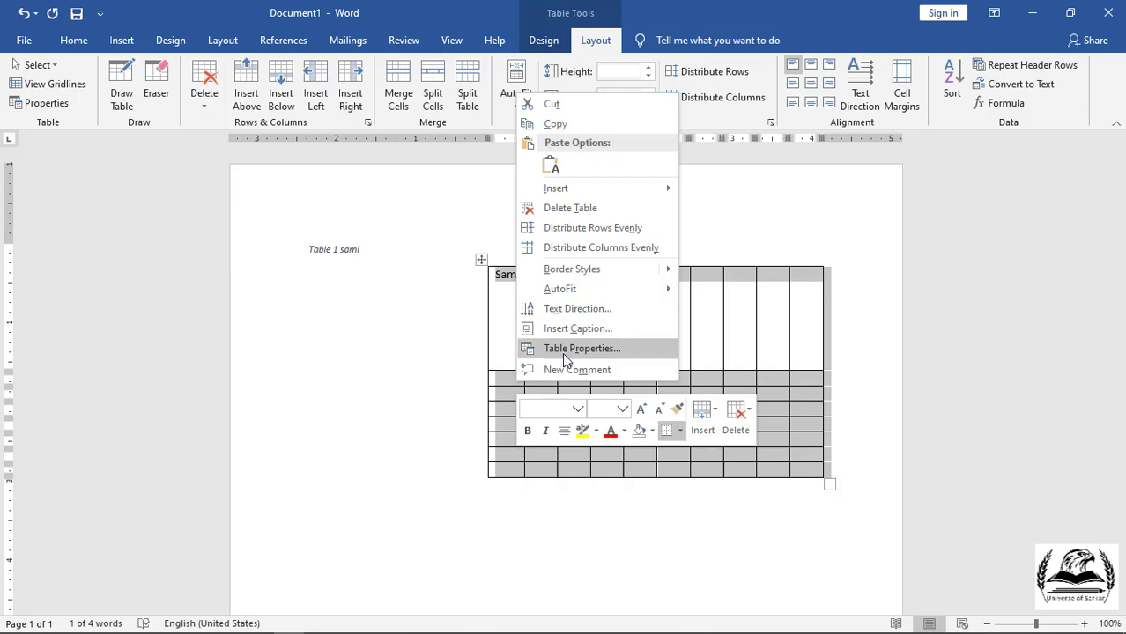
{"action": "mouse_move", "coordinate": [612, 190]}
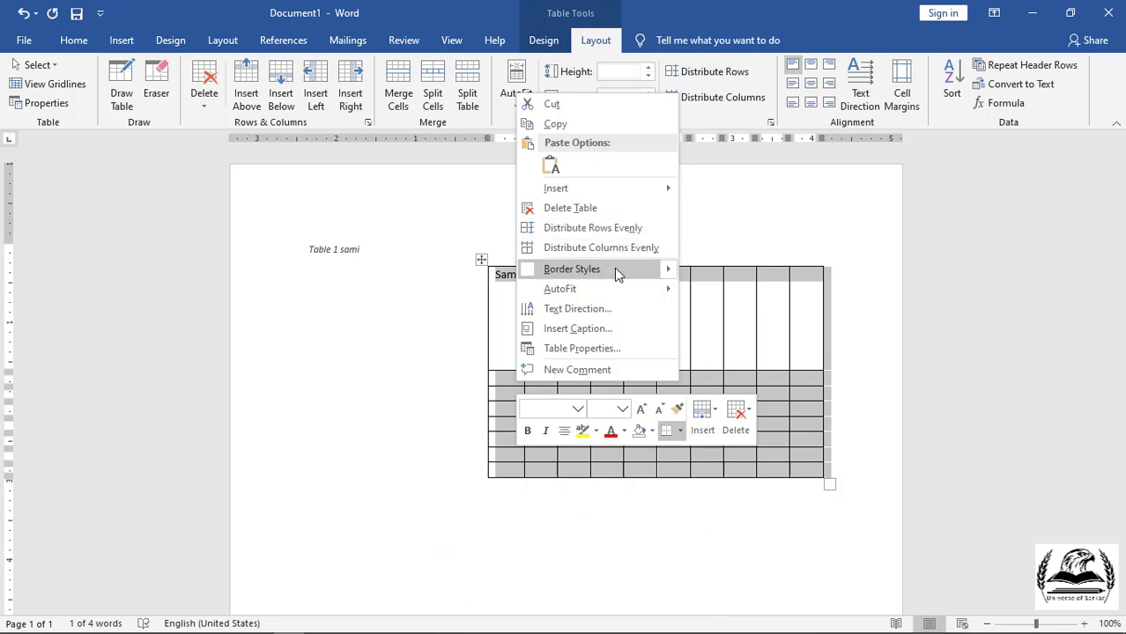
{"action": "mouse_move", "coordinate": [584, 291]}
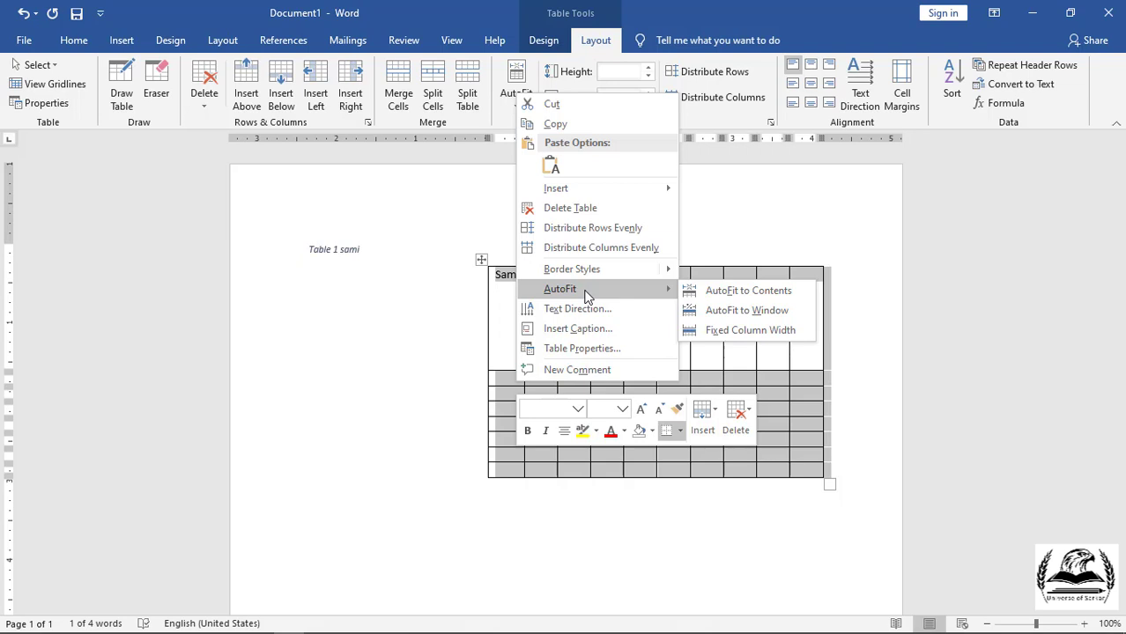
{"action": "left_click", "coordinate": [872, 30]}
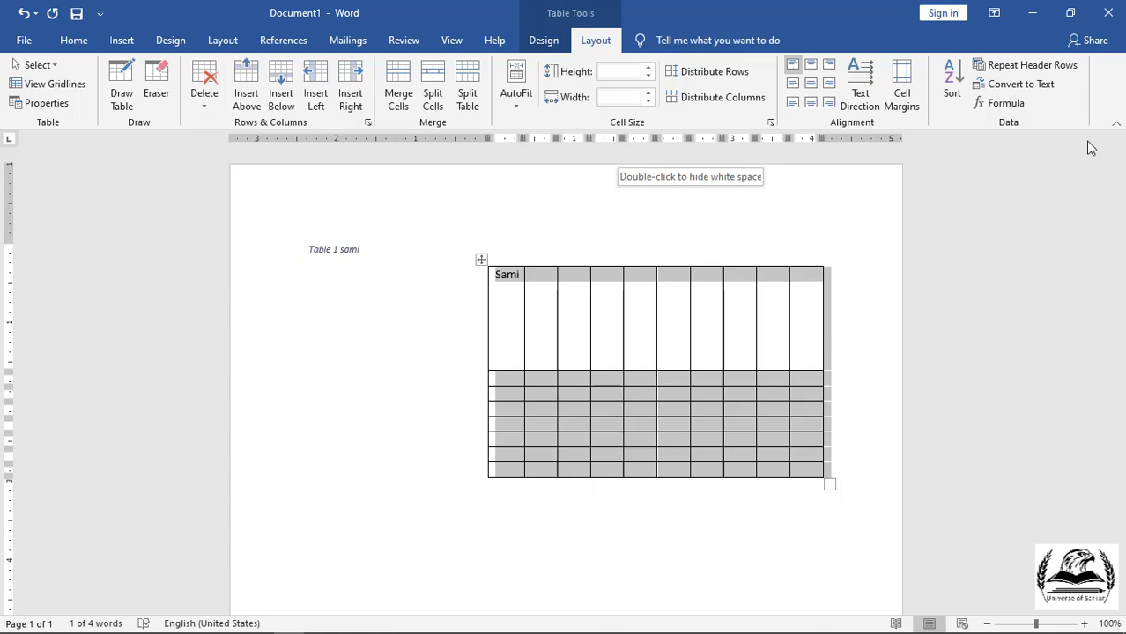
{"action": "left_click", "coordinate": [1003, 104]}
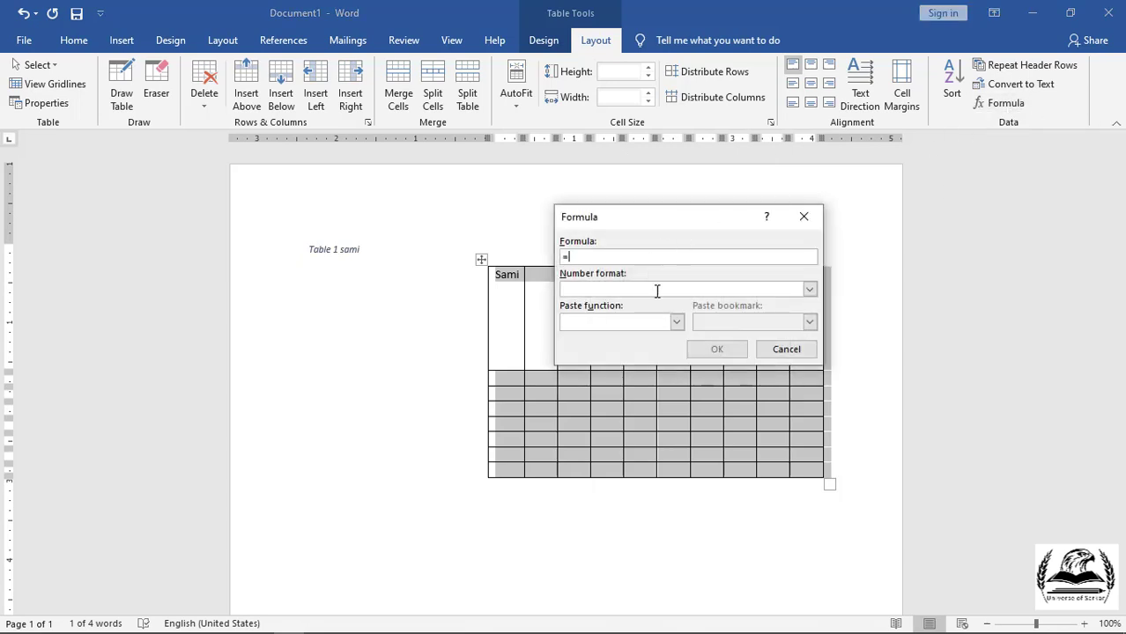
{"action": "left_click", "coordinate": [676, 322]}
{"action": "mouse_move", "coordinate": [676, 353]}
{"action": "left_mouse_down"}
{"action": "mouse_move", "coordinate": [676, 395]}
{"action": "mouse_move", "coordinate": [676, 354]}
{"action": "left_mouse_up"}
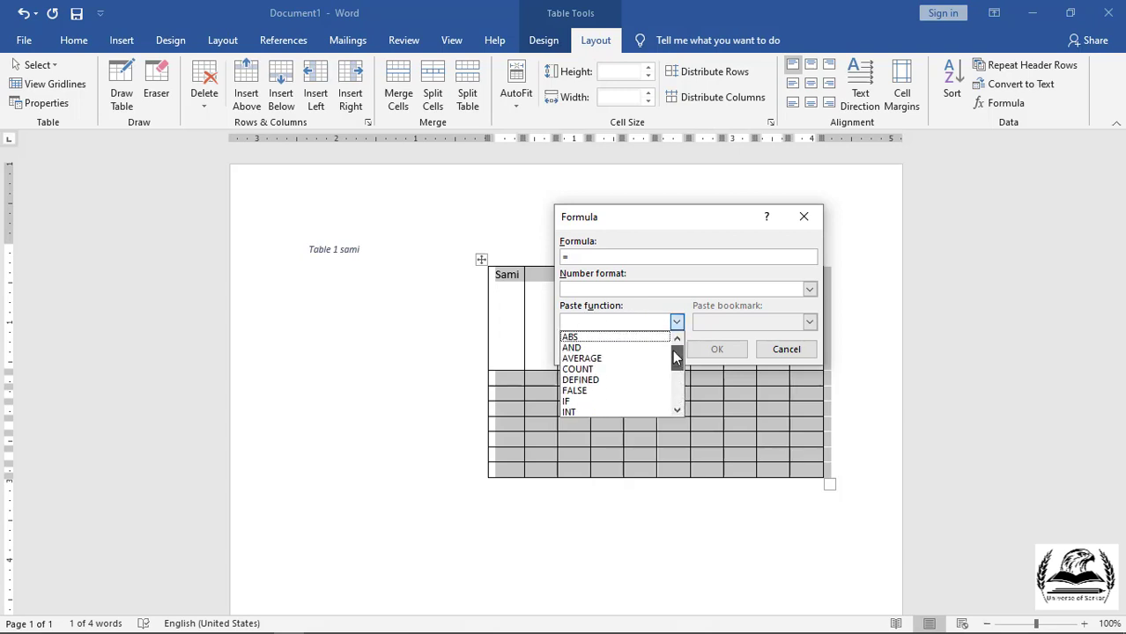
{"action": "left_click", "coordinate": [675, 247]}
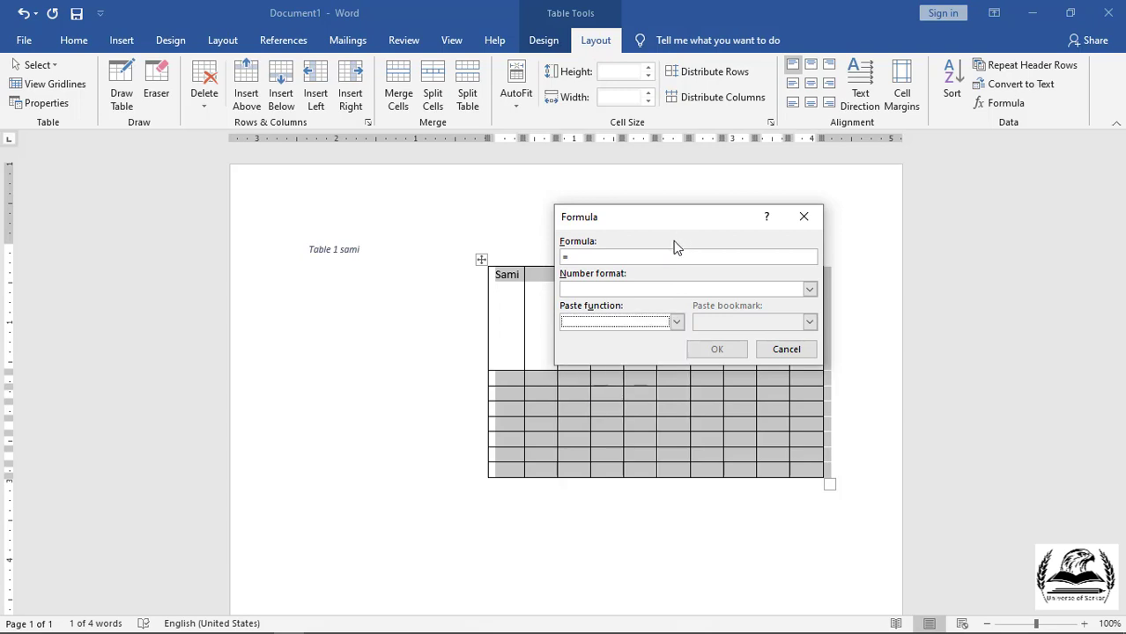
{"action": "left_click", "coordinate": [778, 349]}
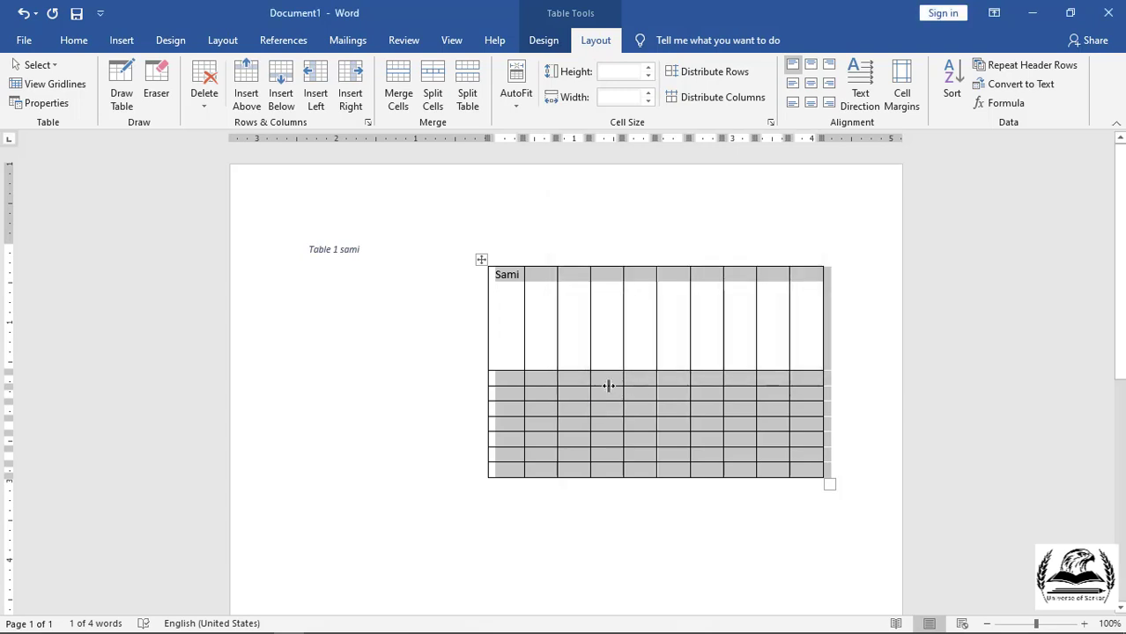